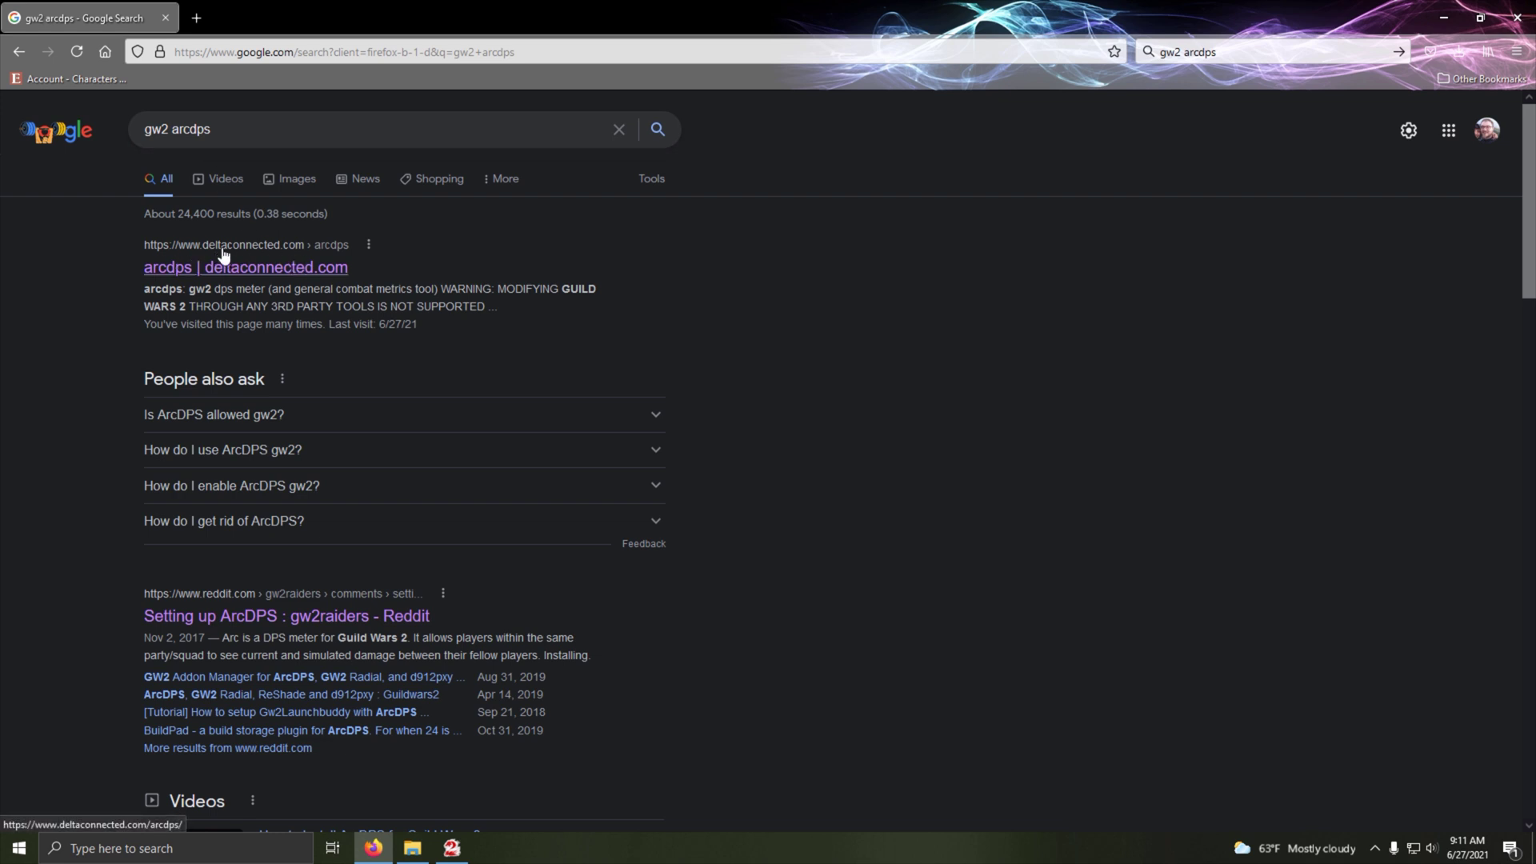
- Open the deltaconnected.com arcdps result for 'gw2 arcdps' and scroll down to its download section
click(280, 275)
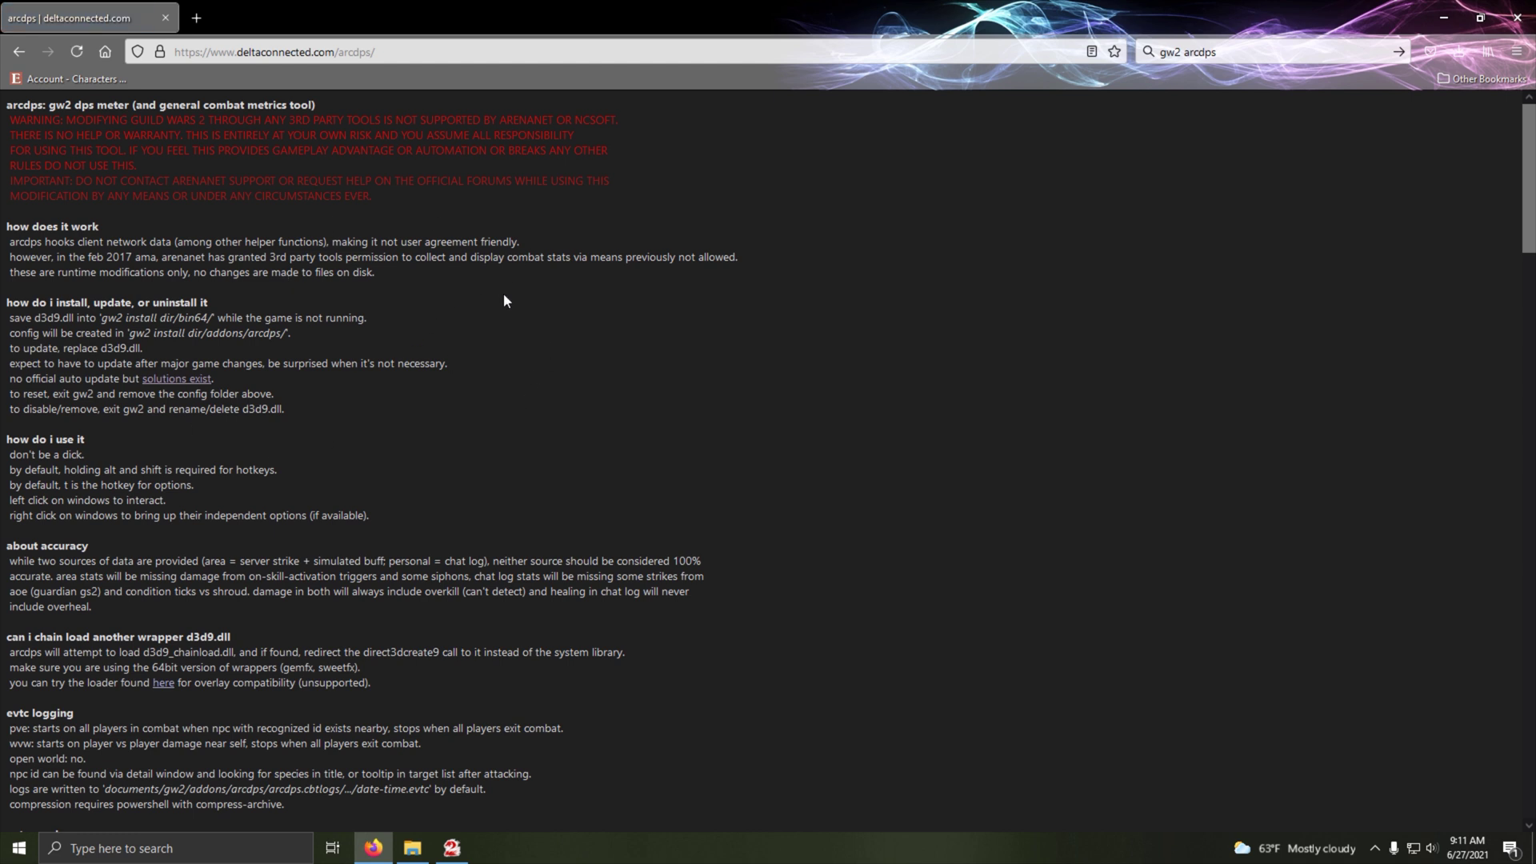
scroll(504, 301, down, 3)
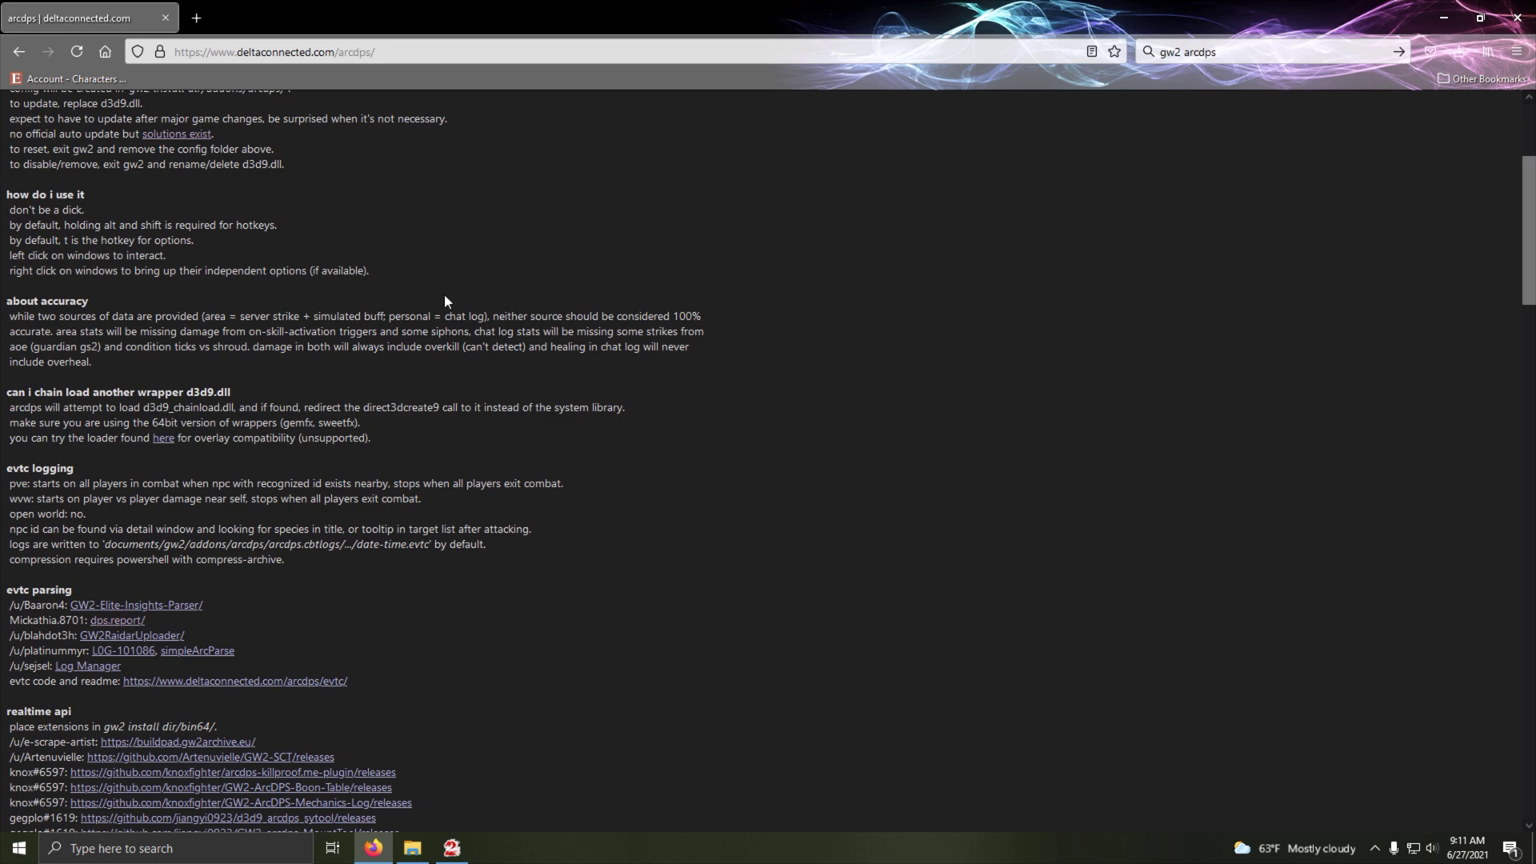
scroll(525, 332, down, 15)
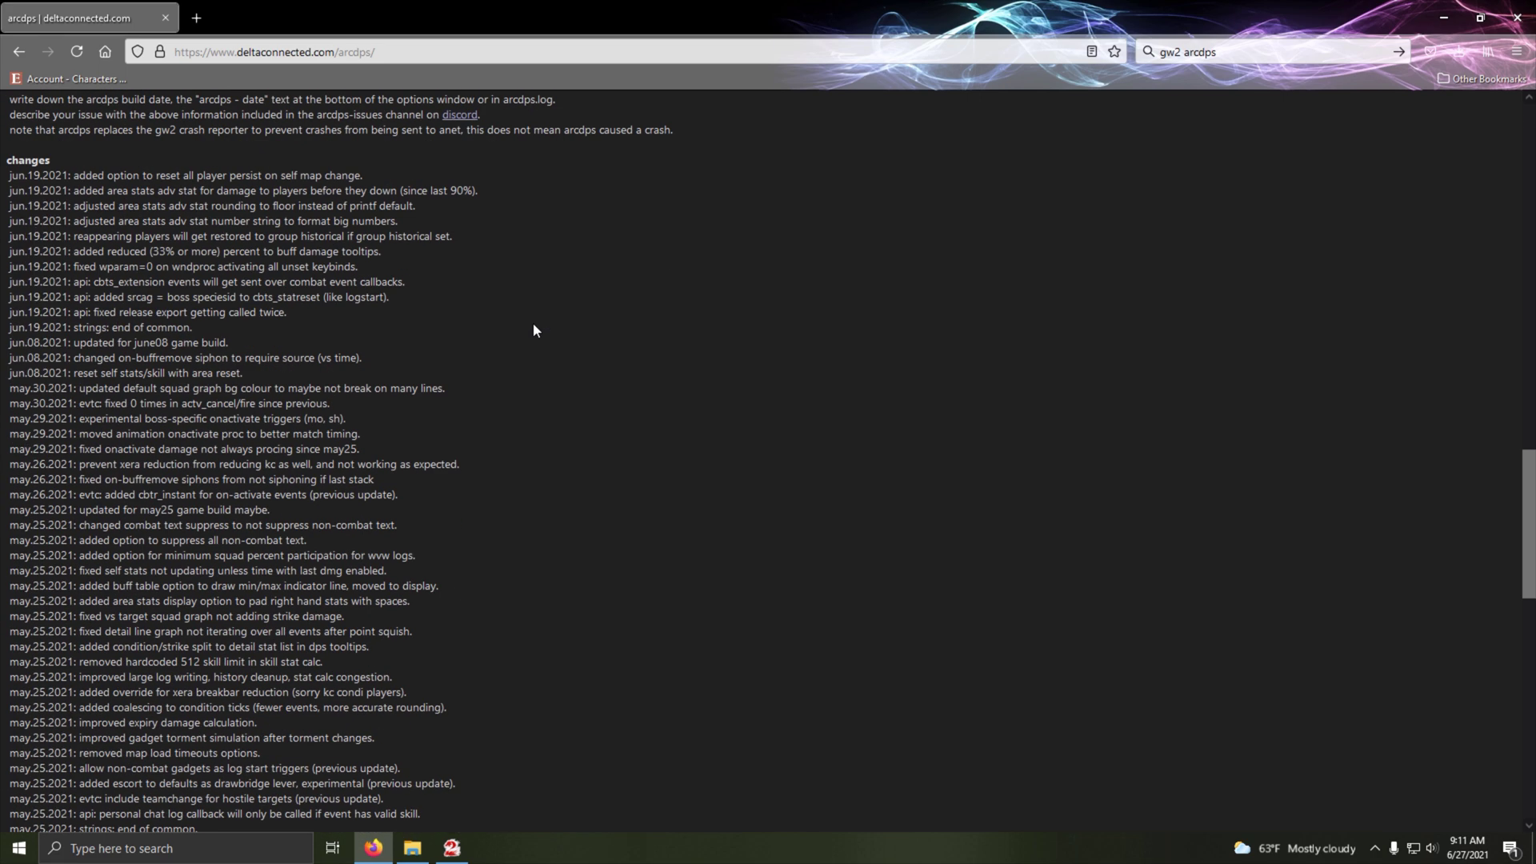
scroll(534, 324, down, 15)
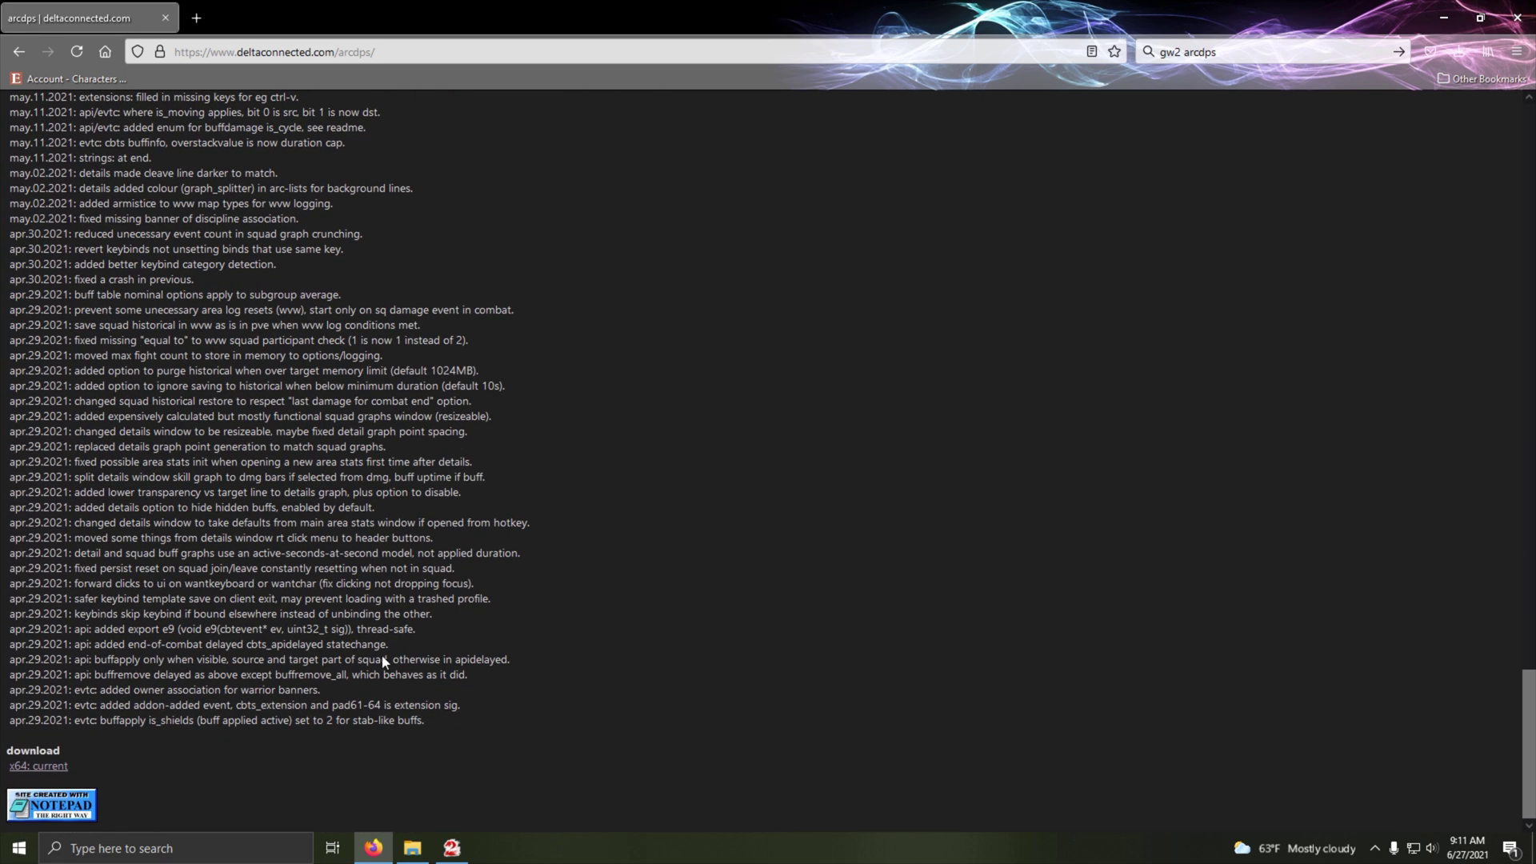
- Download the current x64 arcdps d3d9.dll and confirm saving it
click(49, 767)
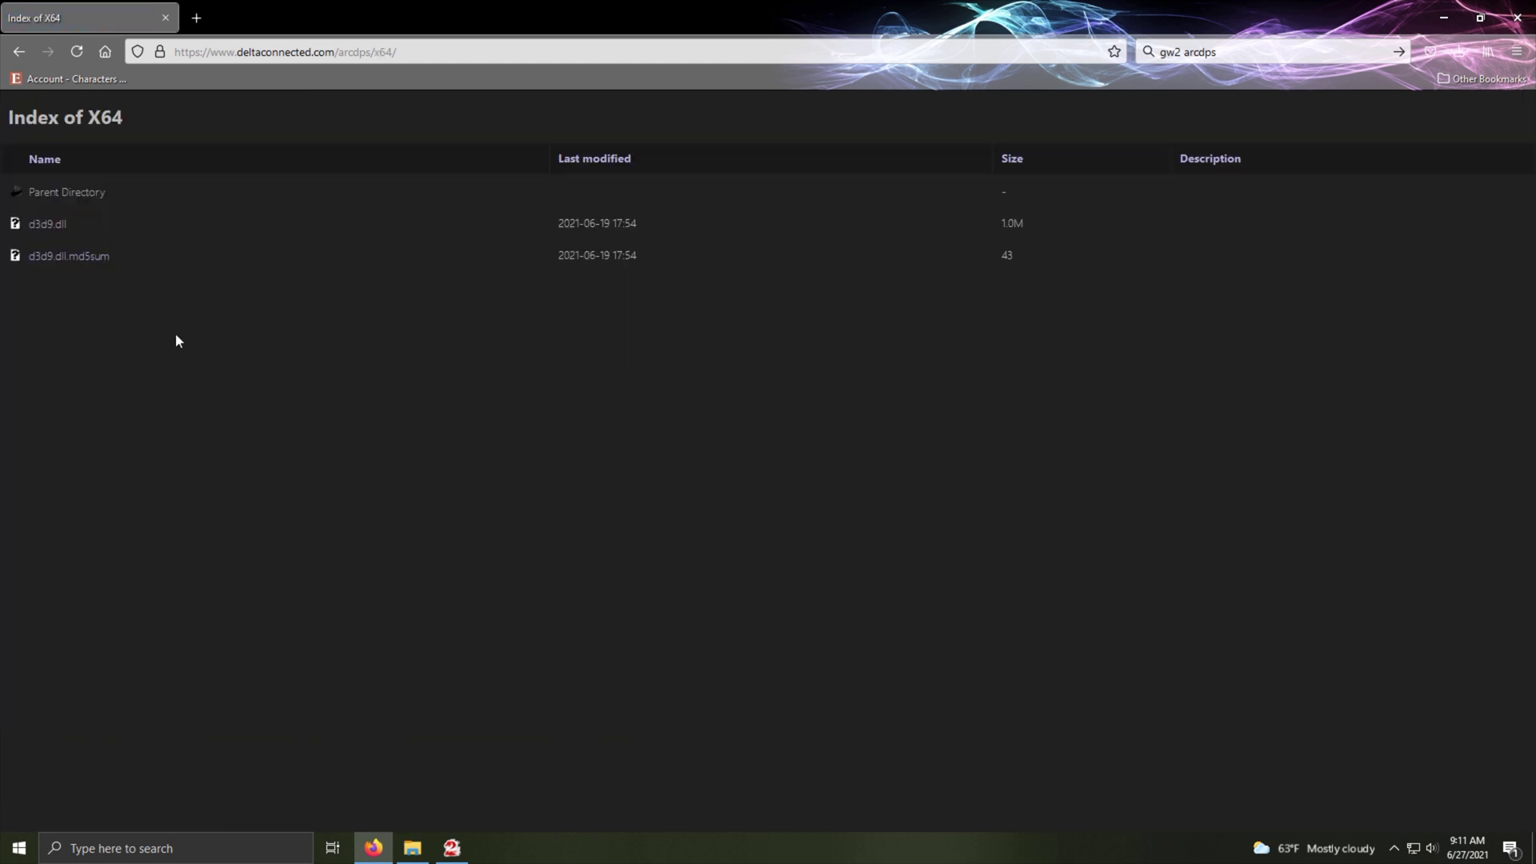
click(62, 232)
click(648, 595)
- Show the downloaded d3d9.dll in its Downloads folder and minimize Firefox
click(1461, 52)
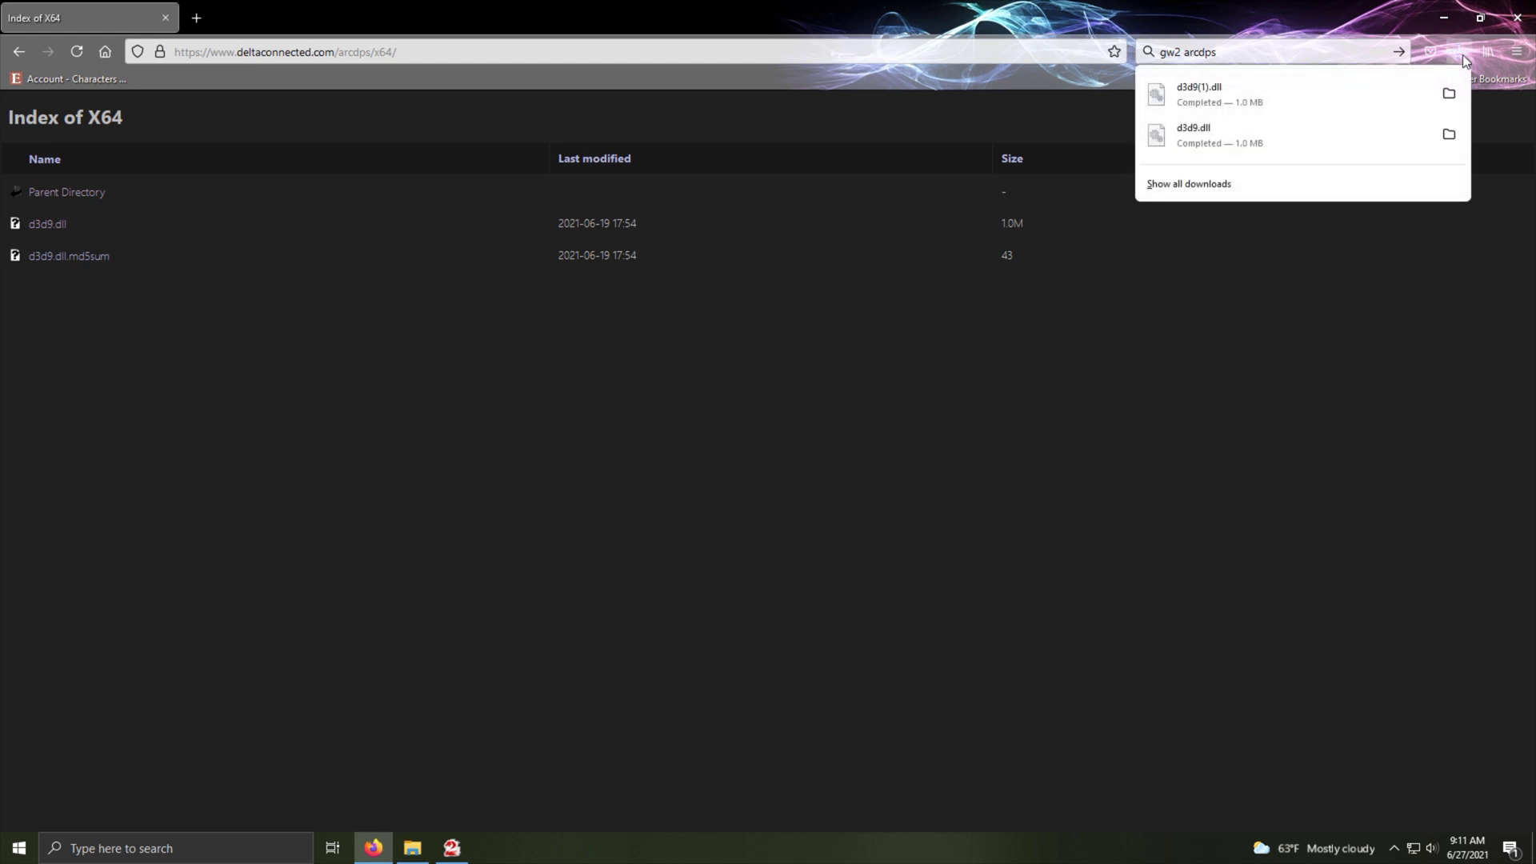
click(1449, 93)
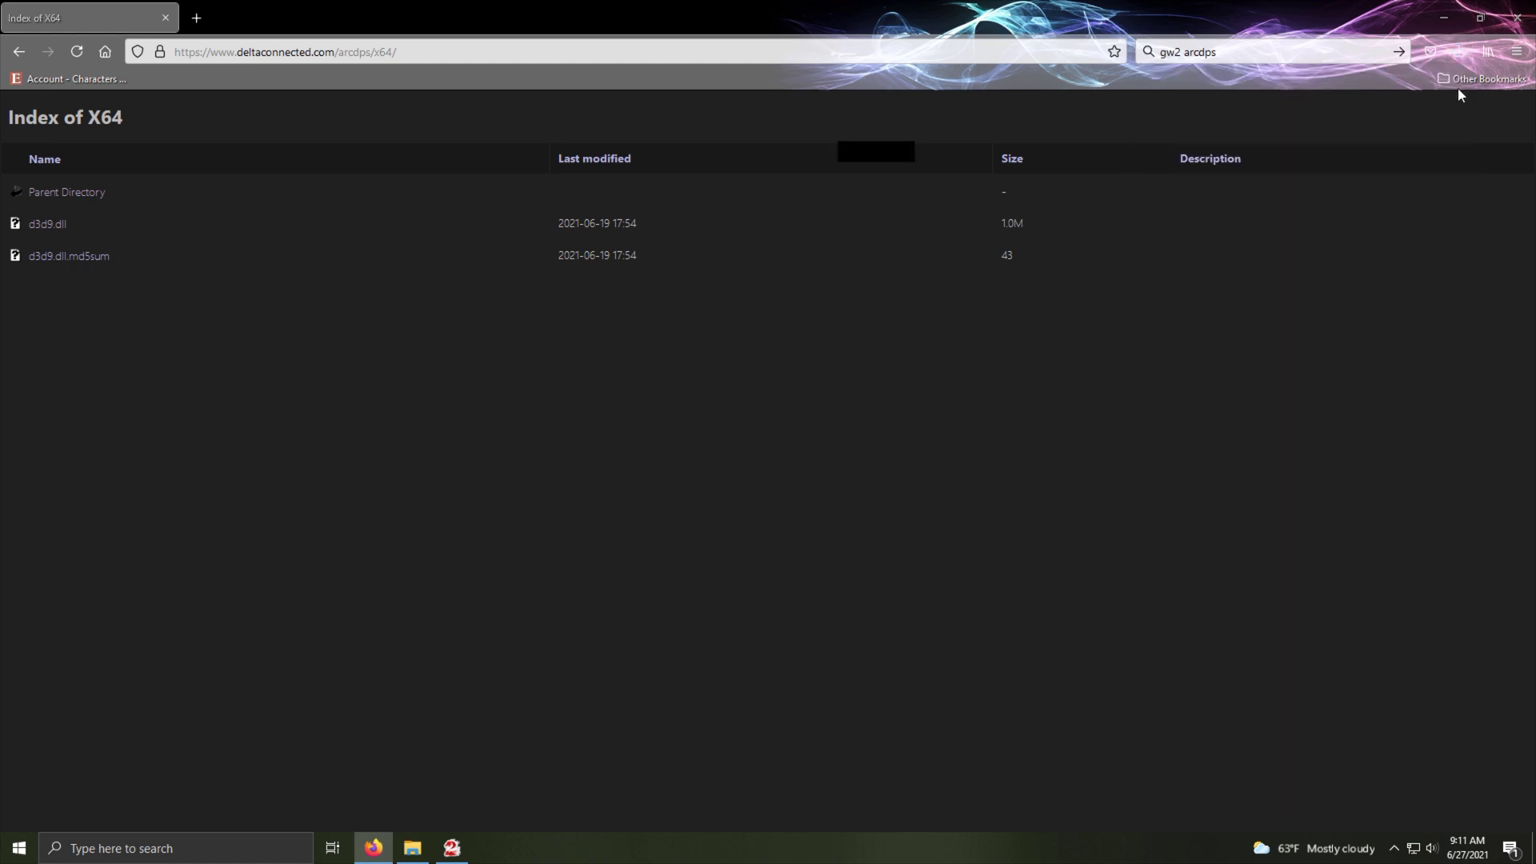
click(1444, 17)
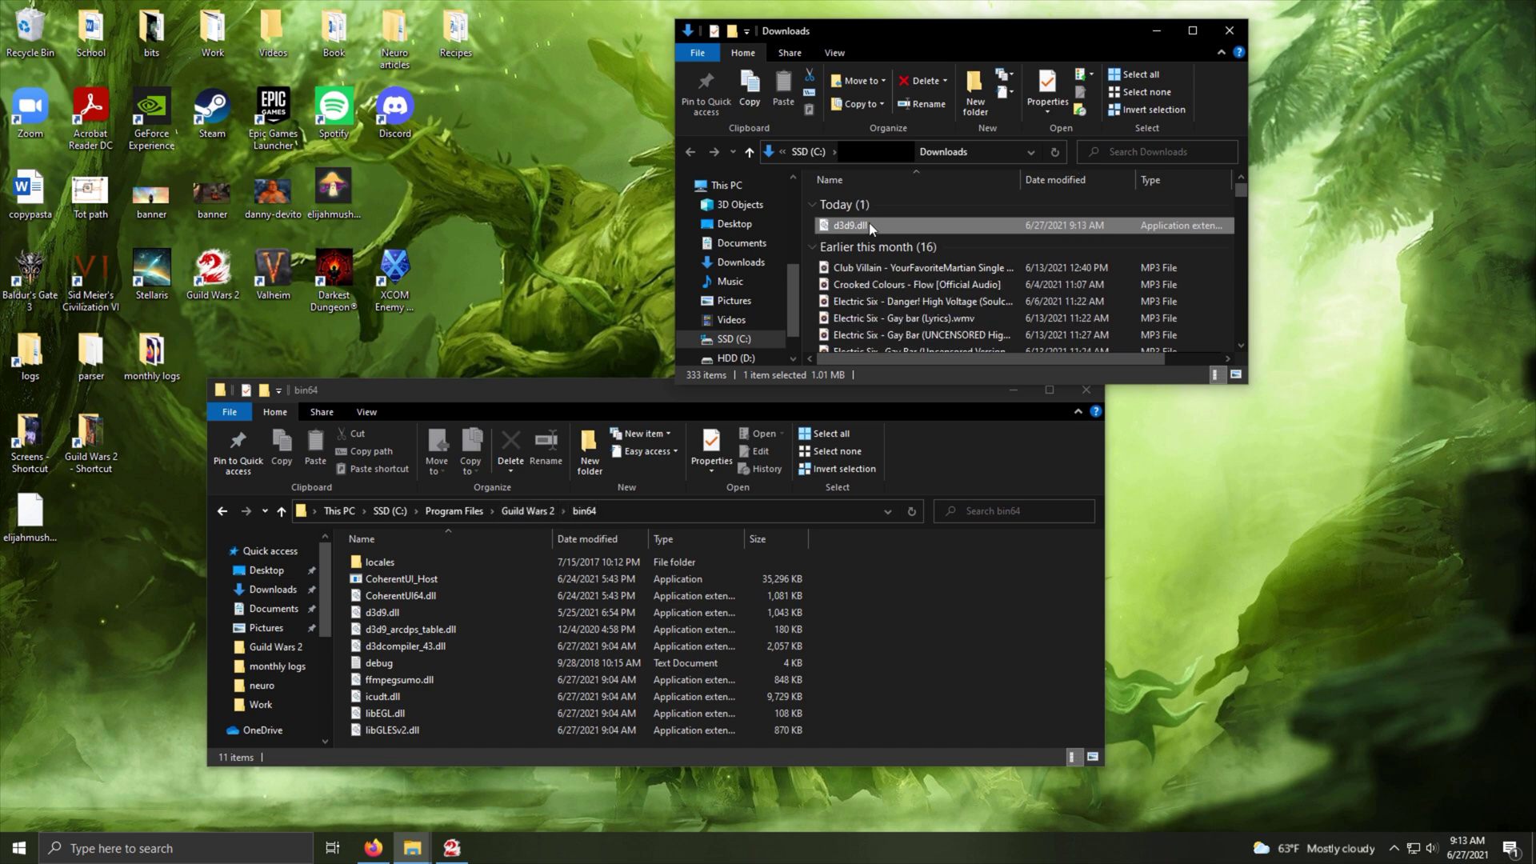
- Move d3d9.dll from Downloads into bin64, replacing the old copy, then close both folders
drag(869, 222, 892, 613)
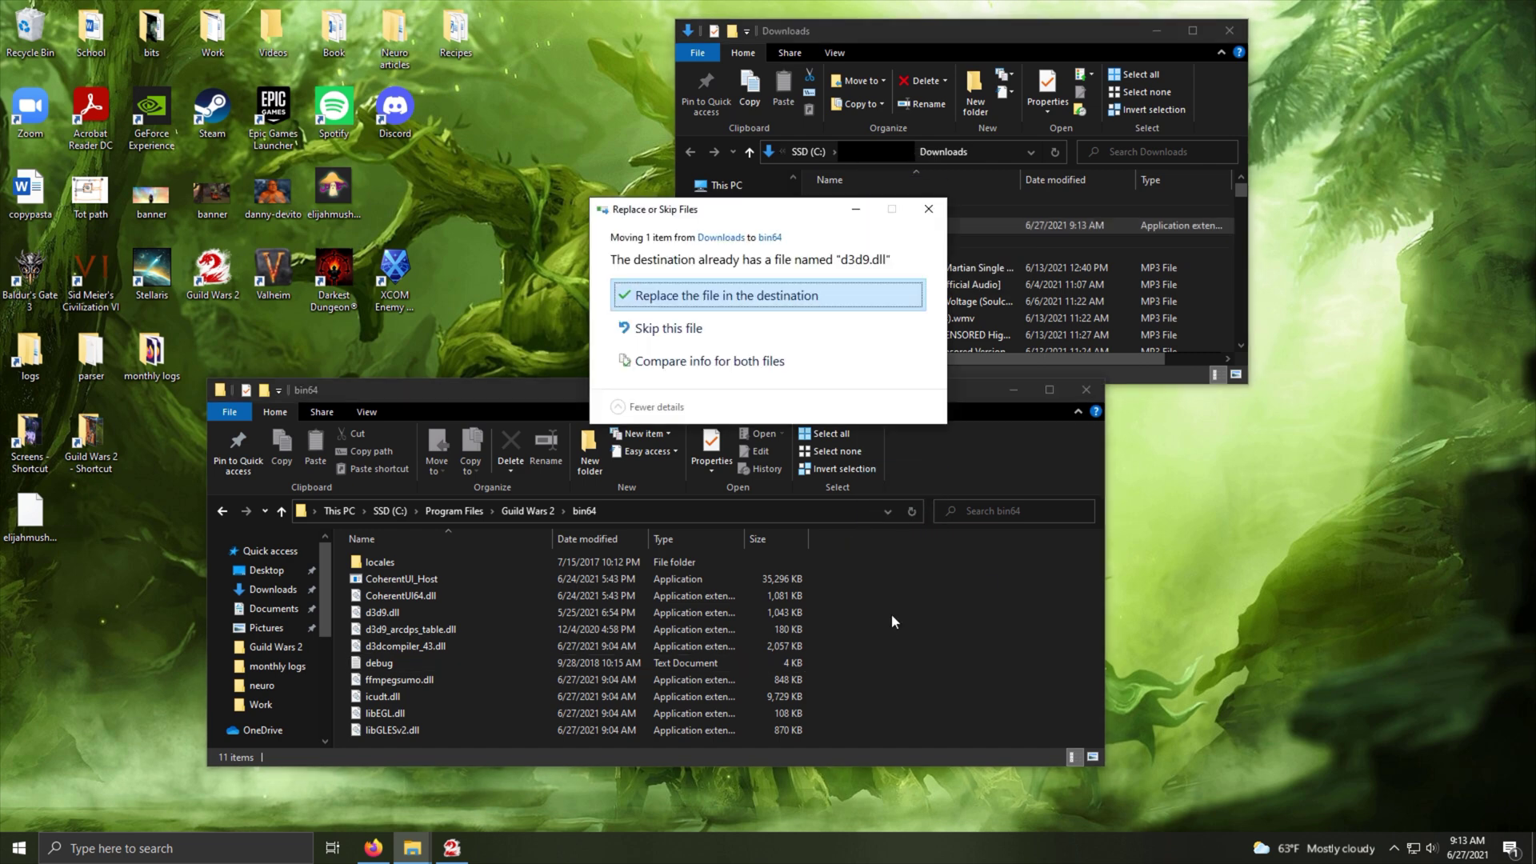
click(742, 299)
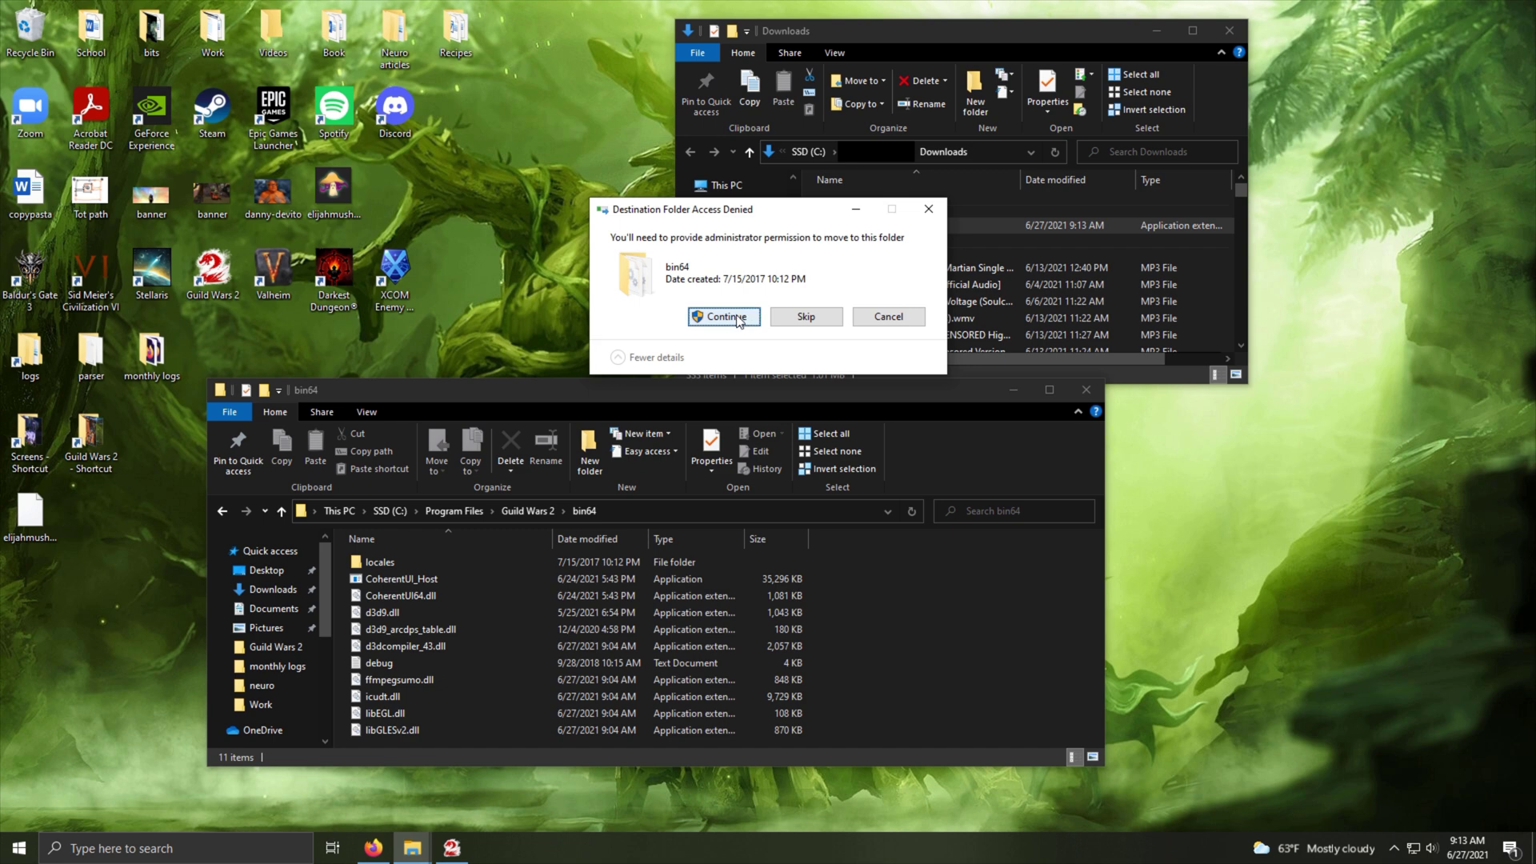
click(738, 317)
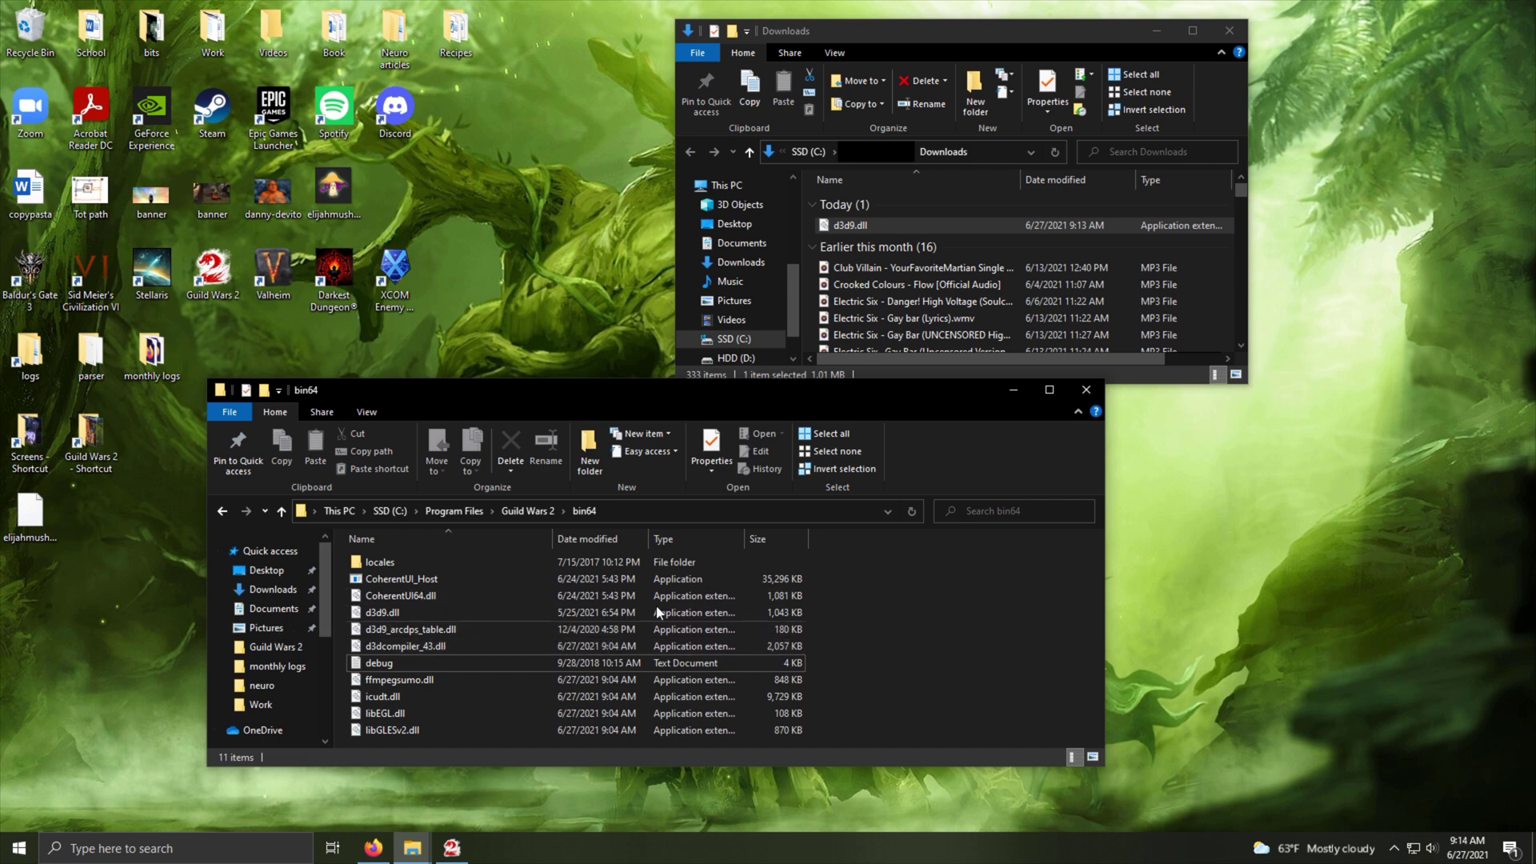
click(1229, 31)
click(1086, 391)
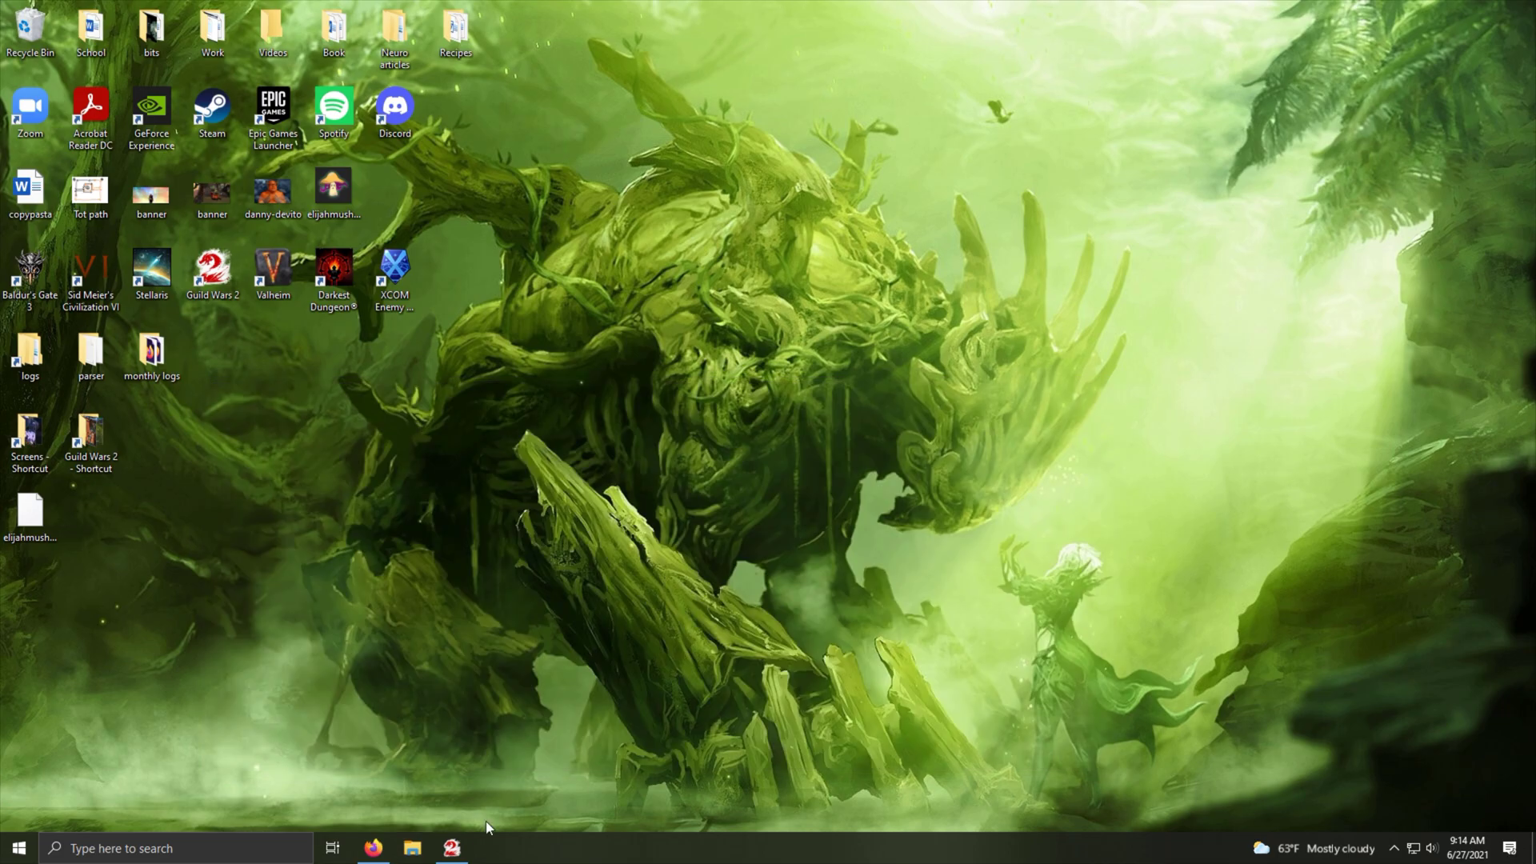
- In Guild Wars 2, enable arcdps Area Stats windows 4 and 3, then close the extra Damage excl window
click(454, 850)
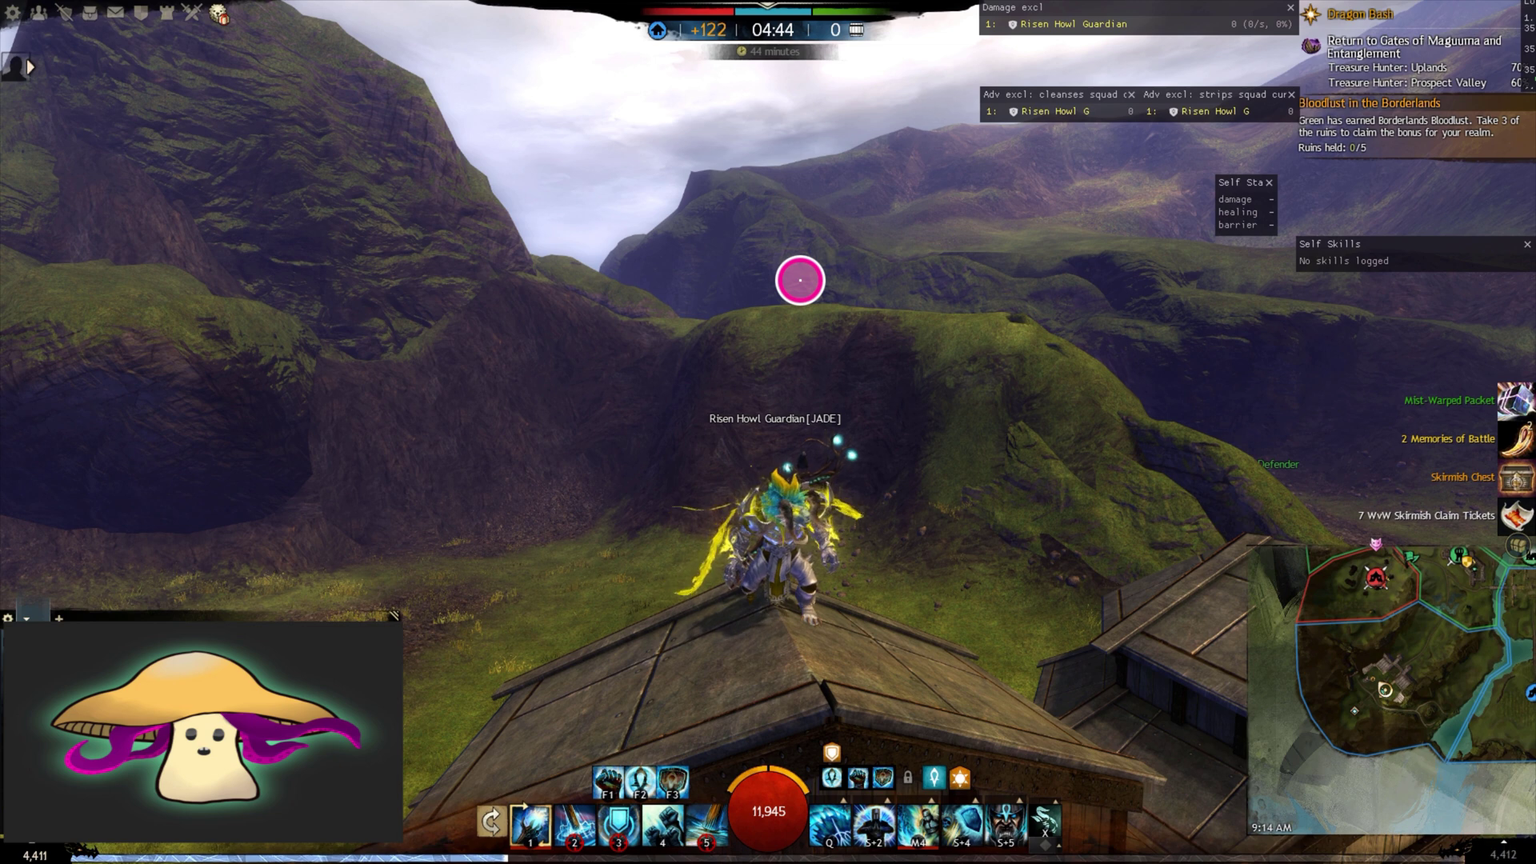
key(alt+shift+t)
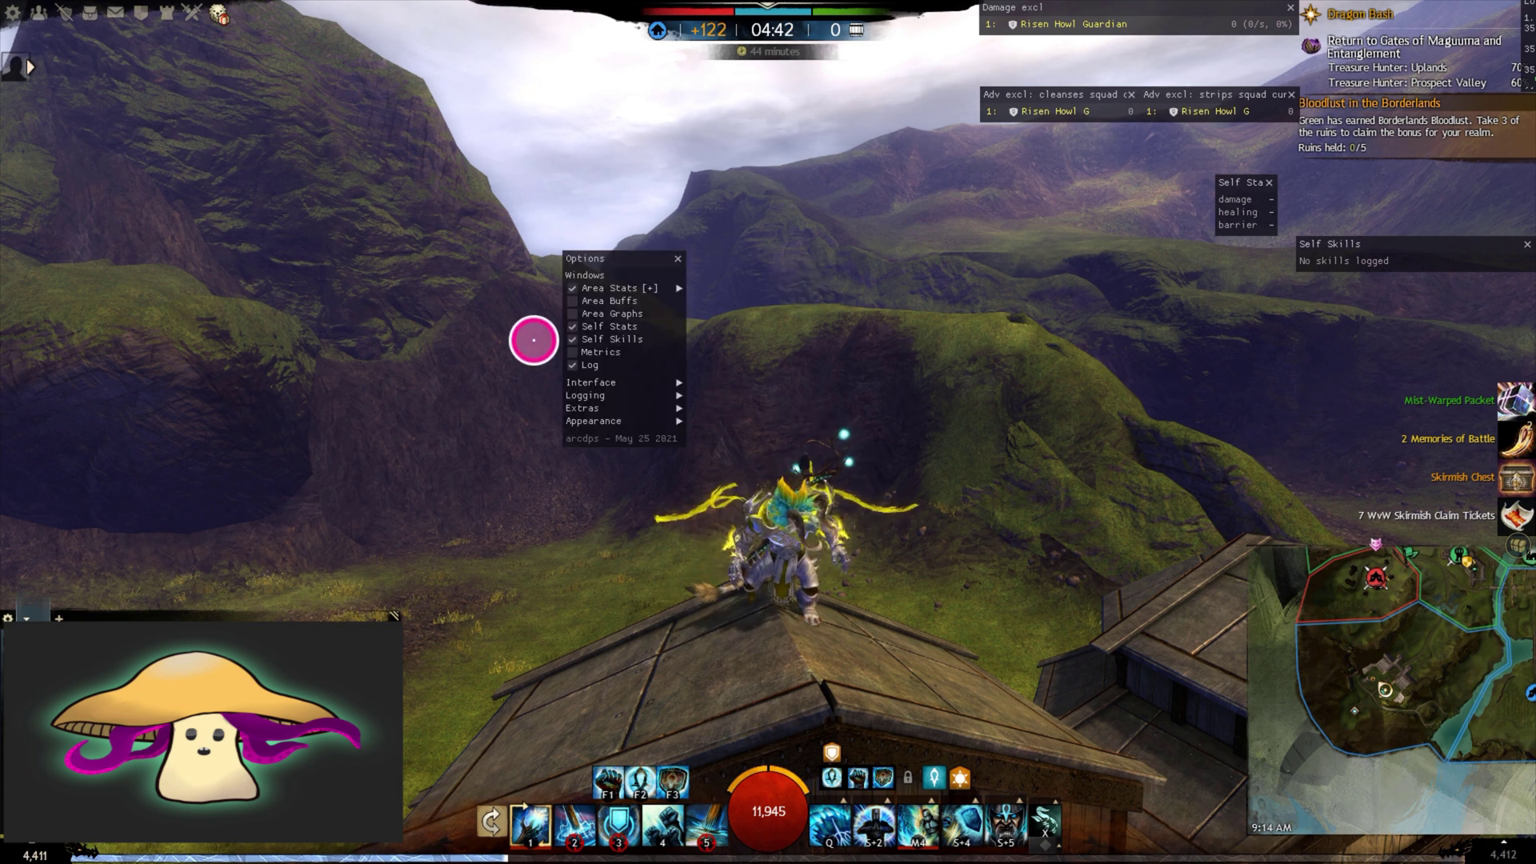
mouse_move(676, 288)
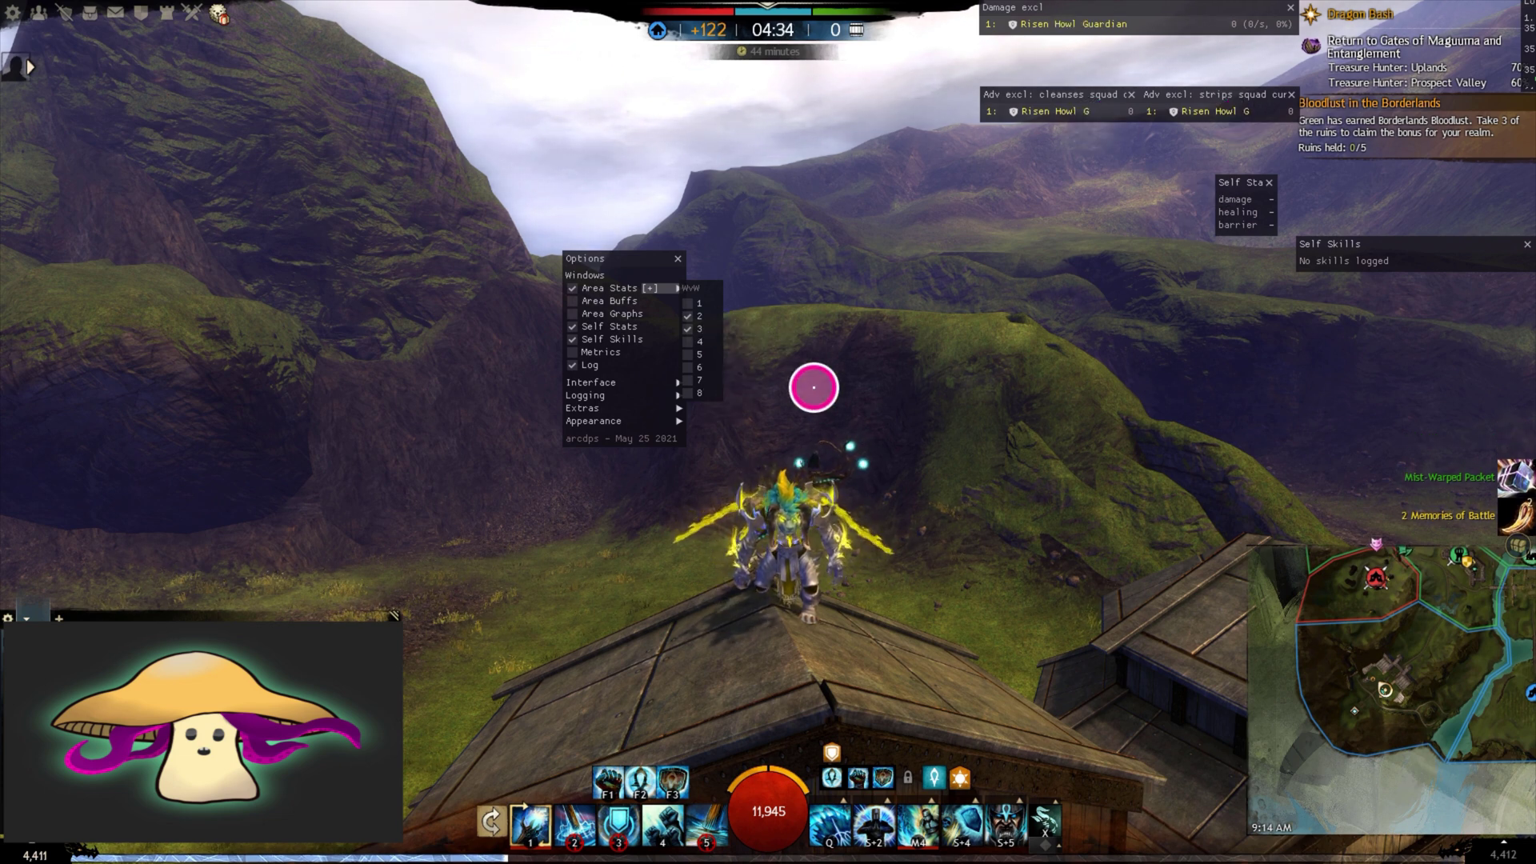
click(711, 341)
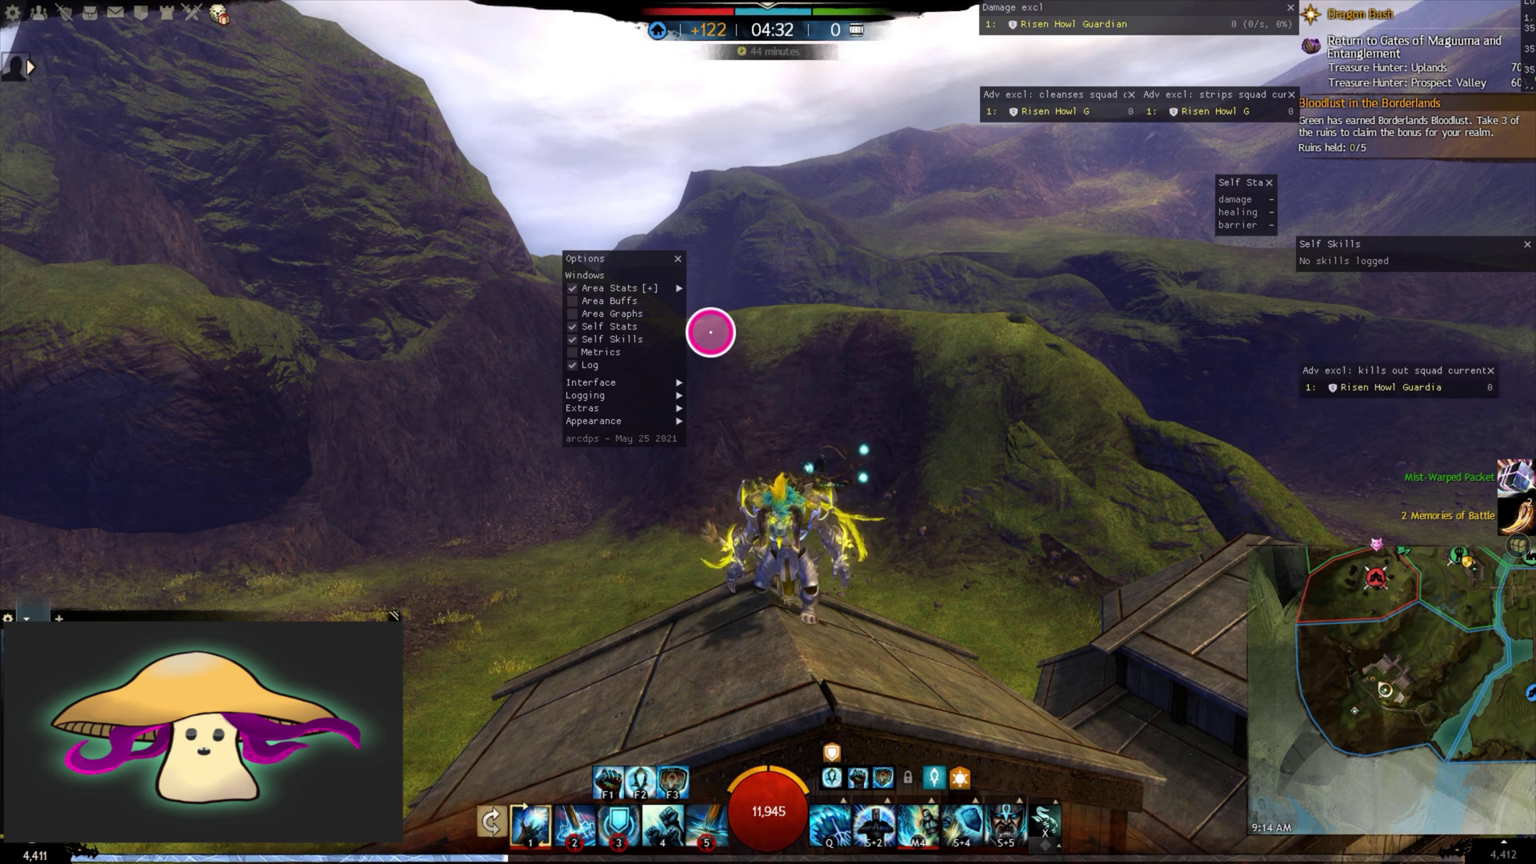
click(711, 327)
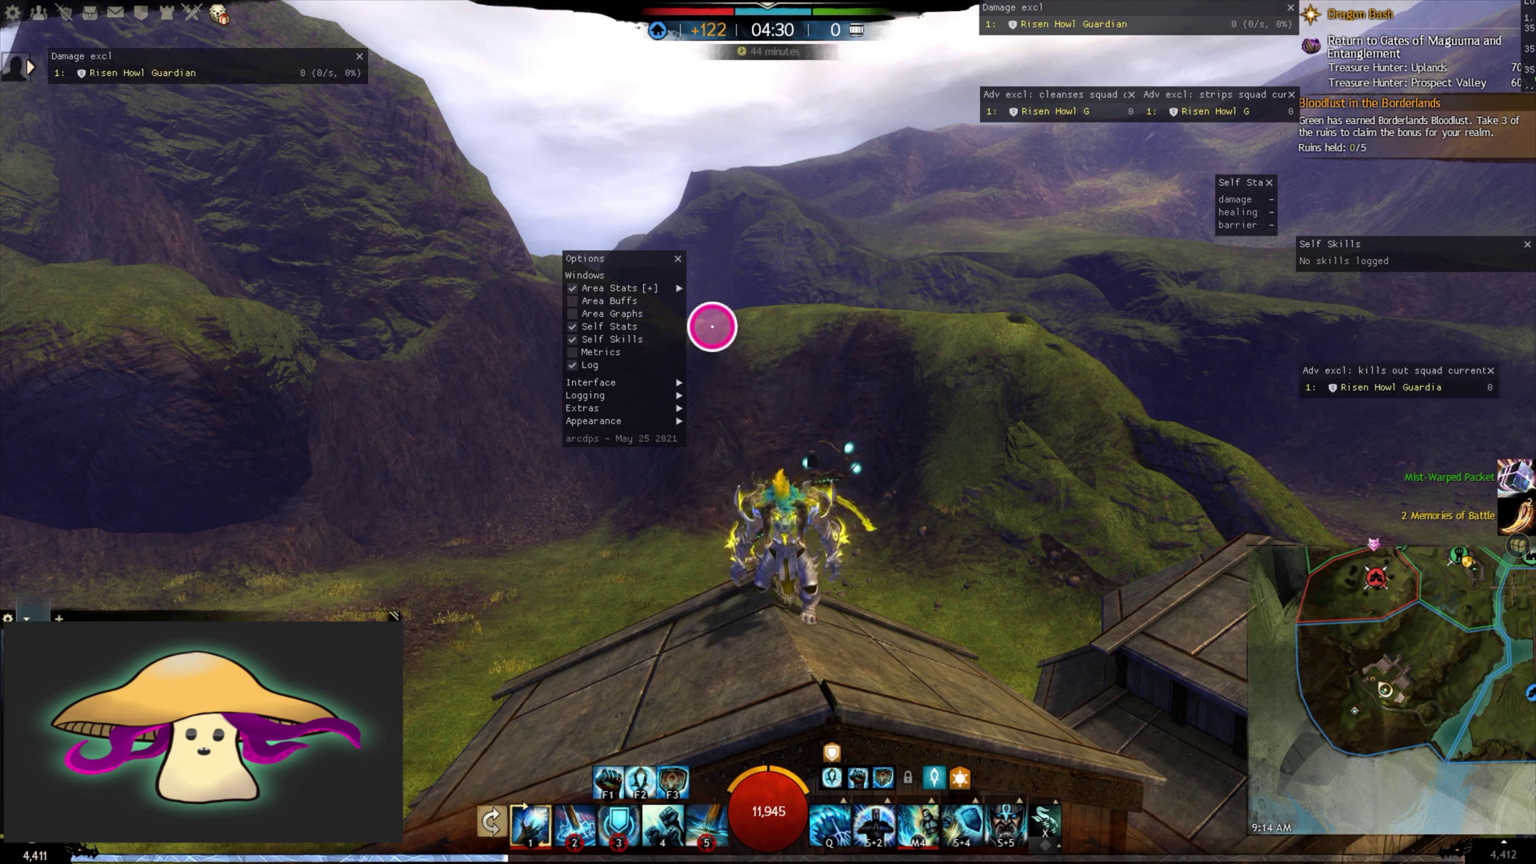
drag(317, 81, 630, 120)
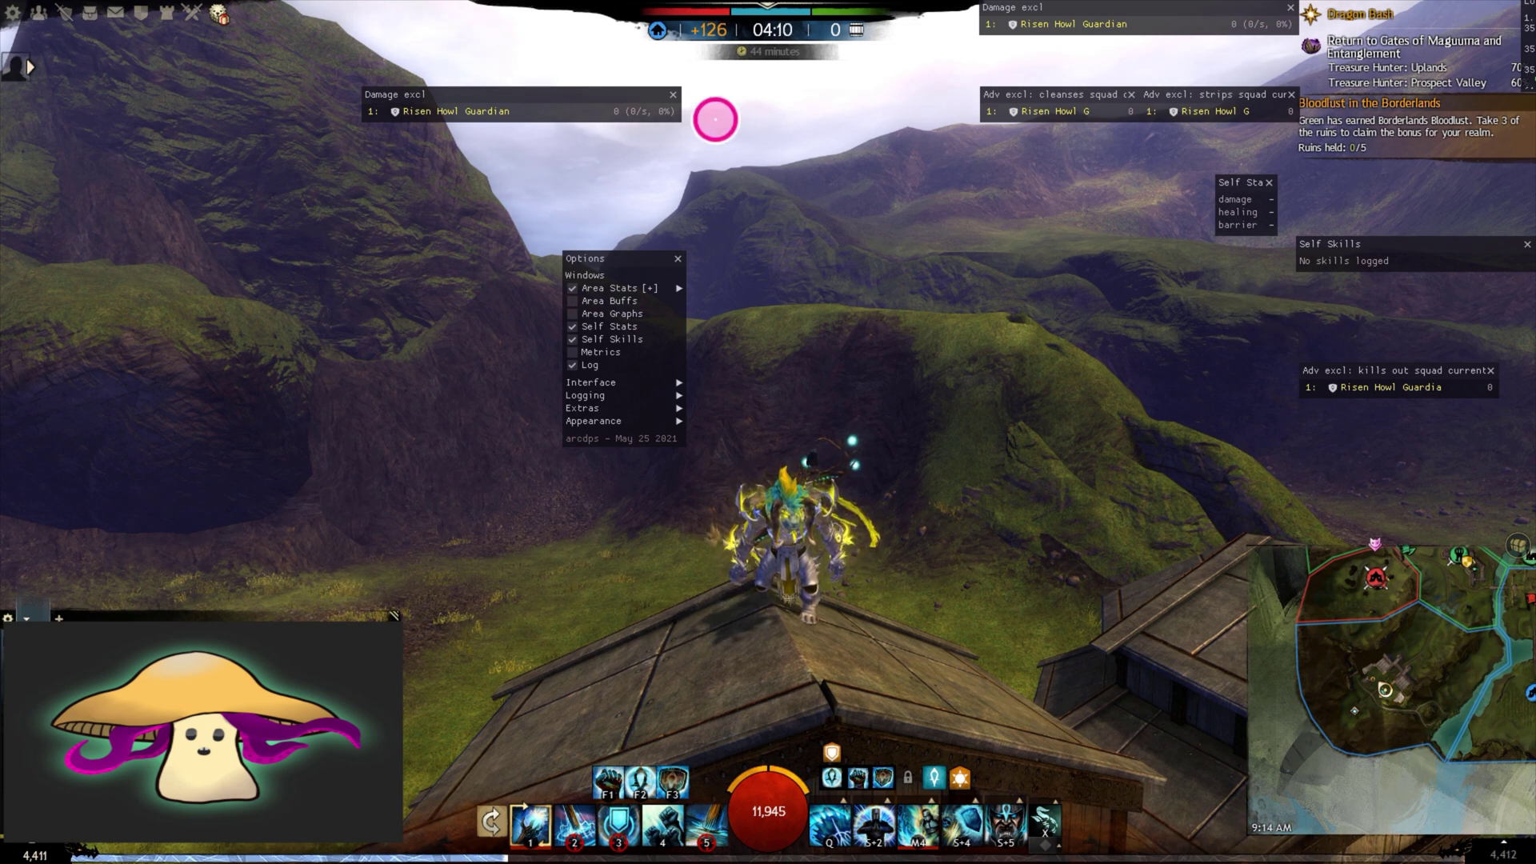
click(673, 95)
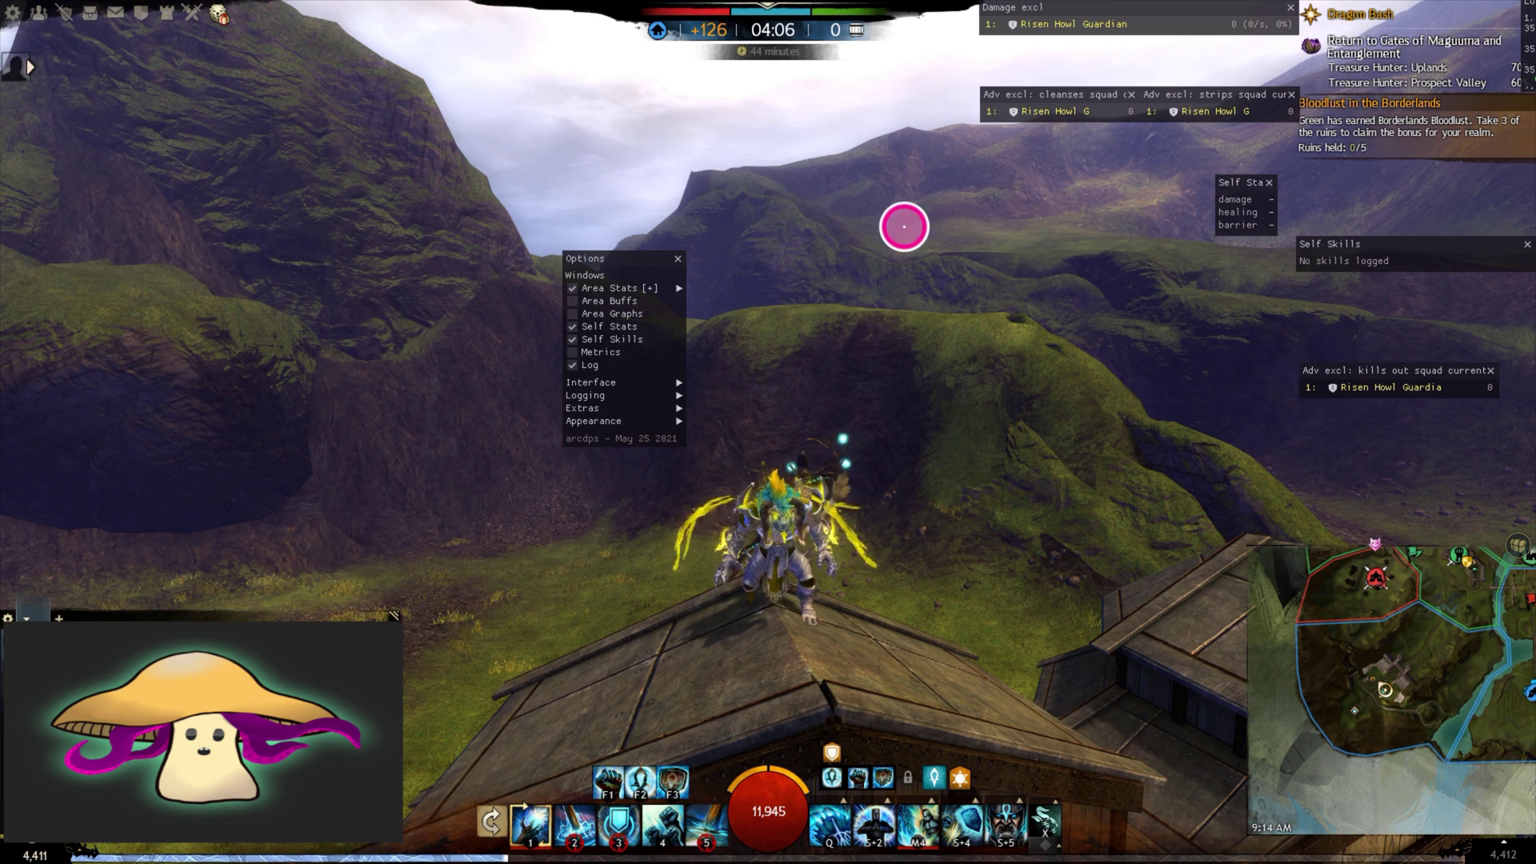
- Try sorting by dps in, breakbar, cleanses, strips and tag distance, settling on kills out squad current
right_click(1042, 11)
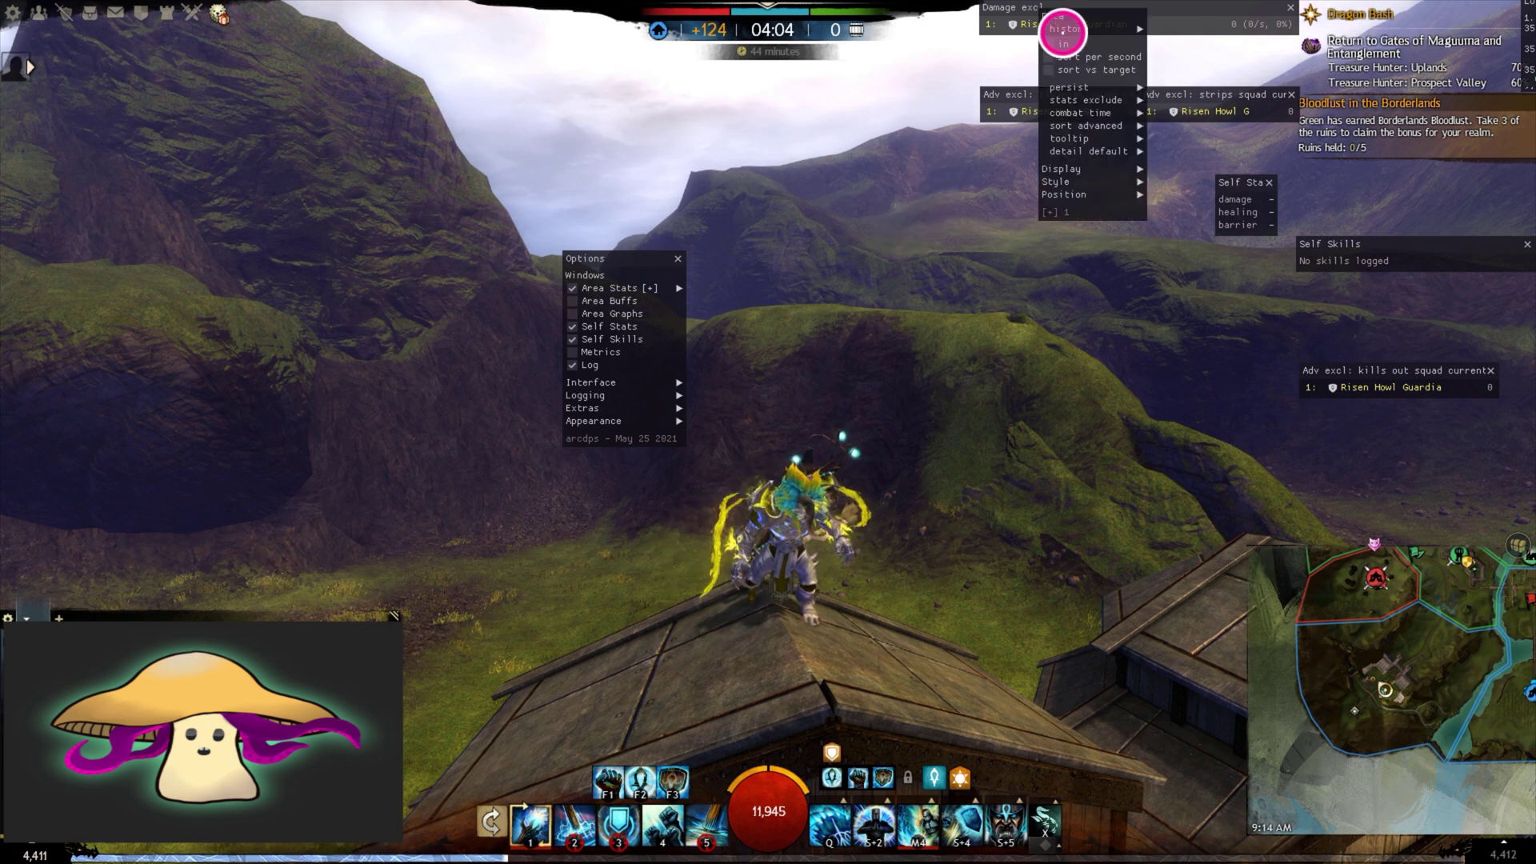
right_click(1020, 11)
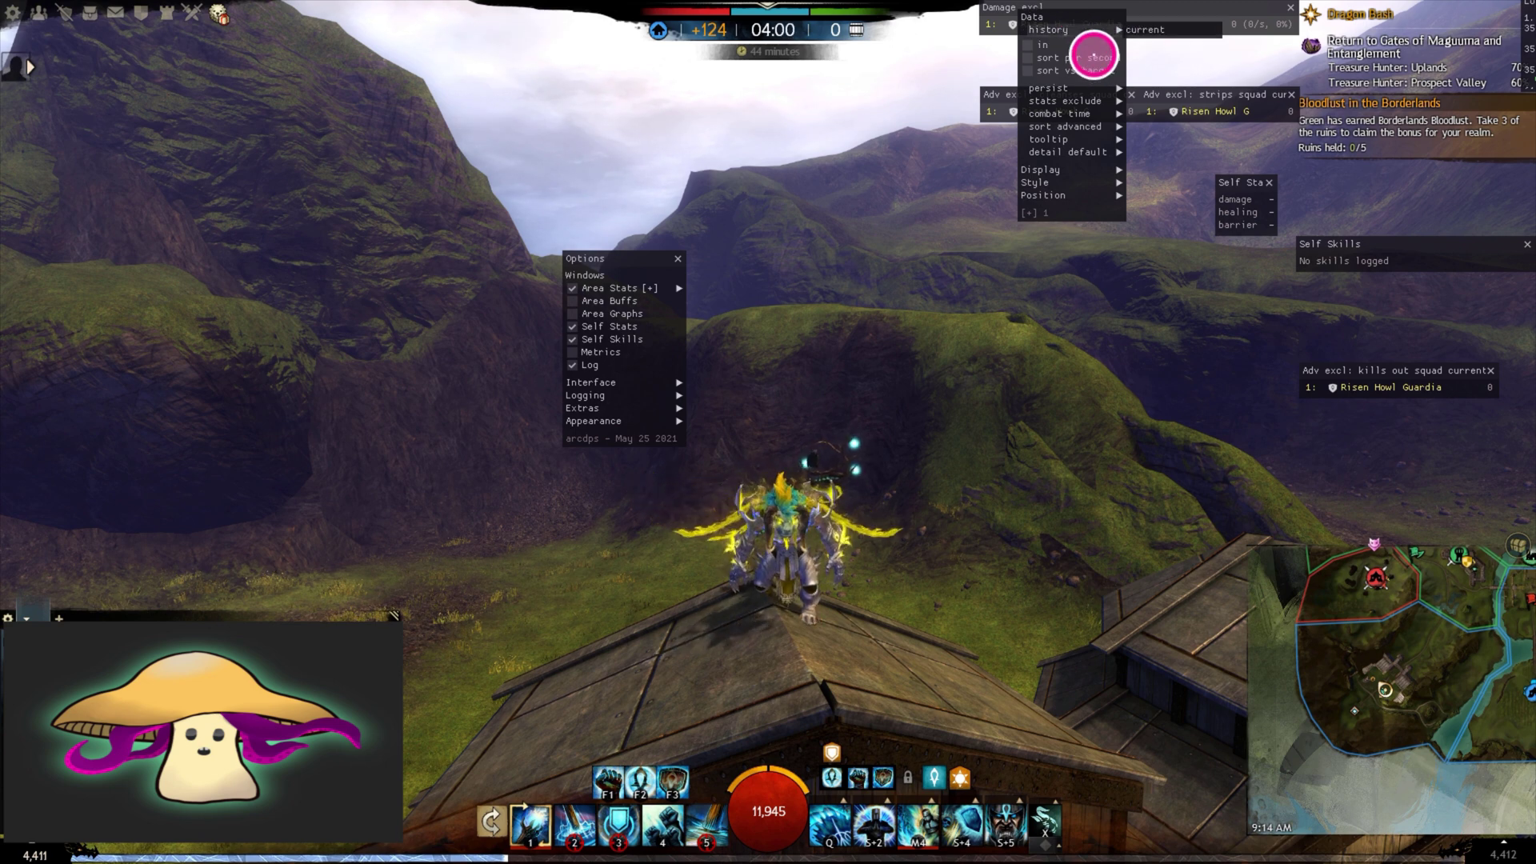
mouse_move(1109, 126)
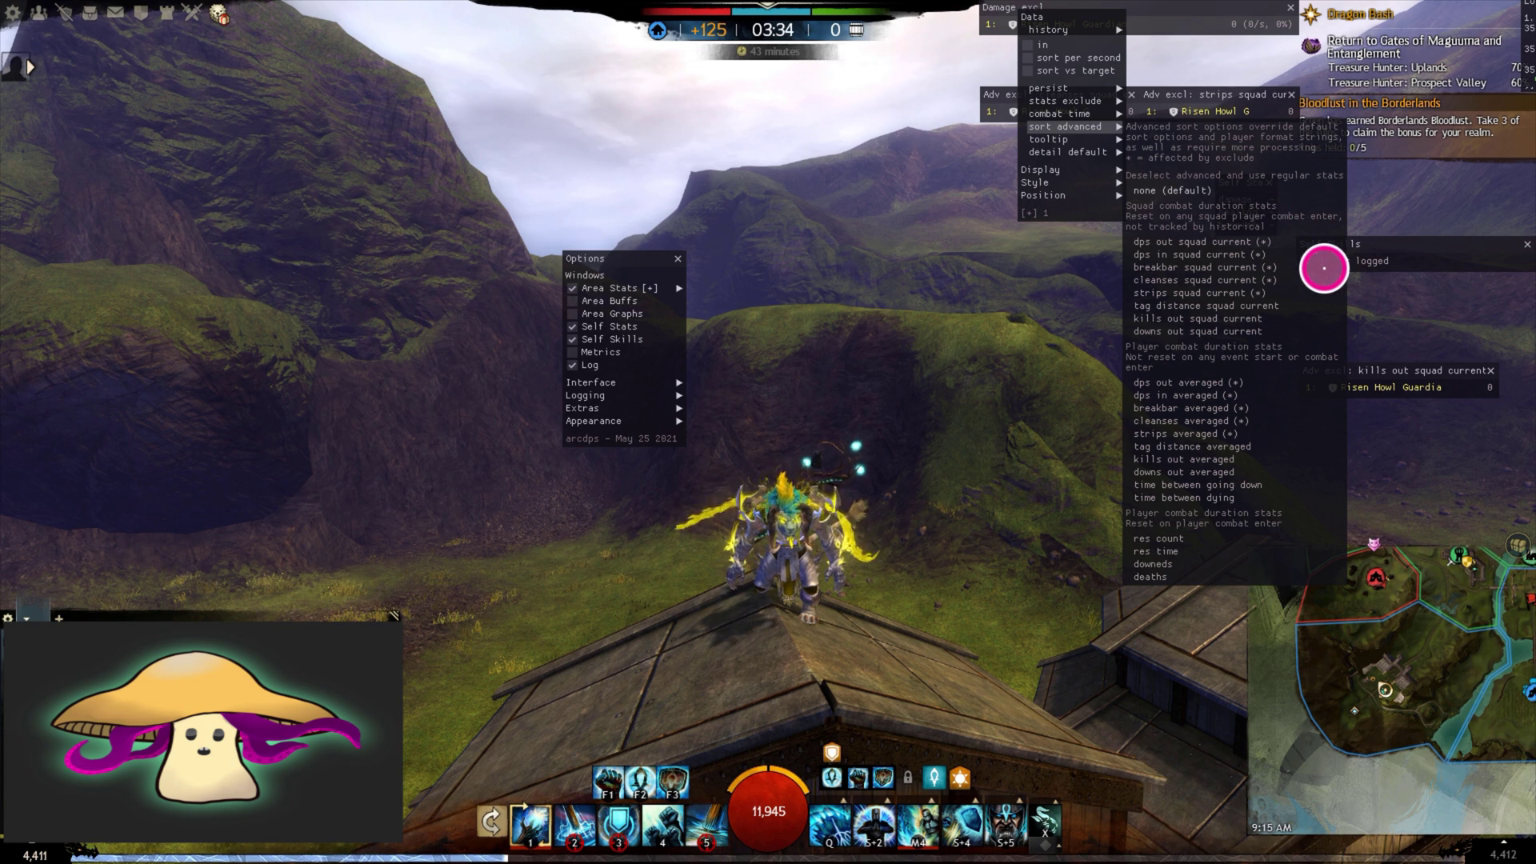
click(1220, 255)
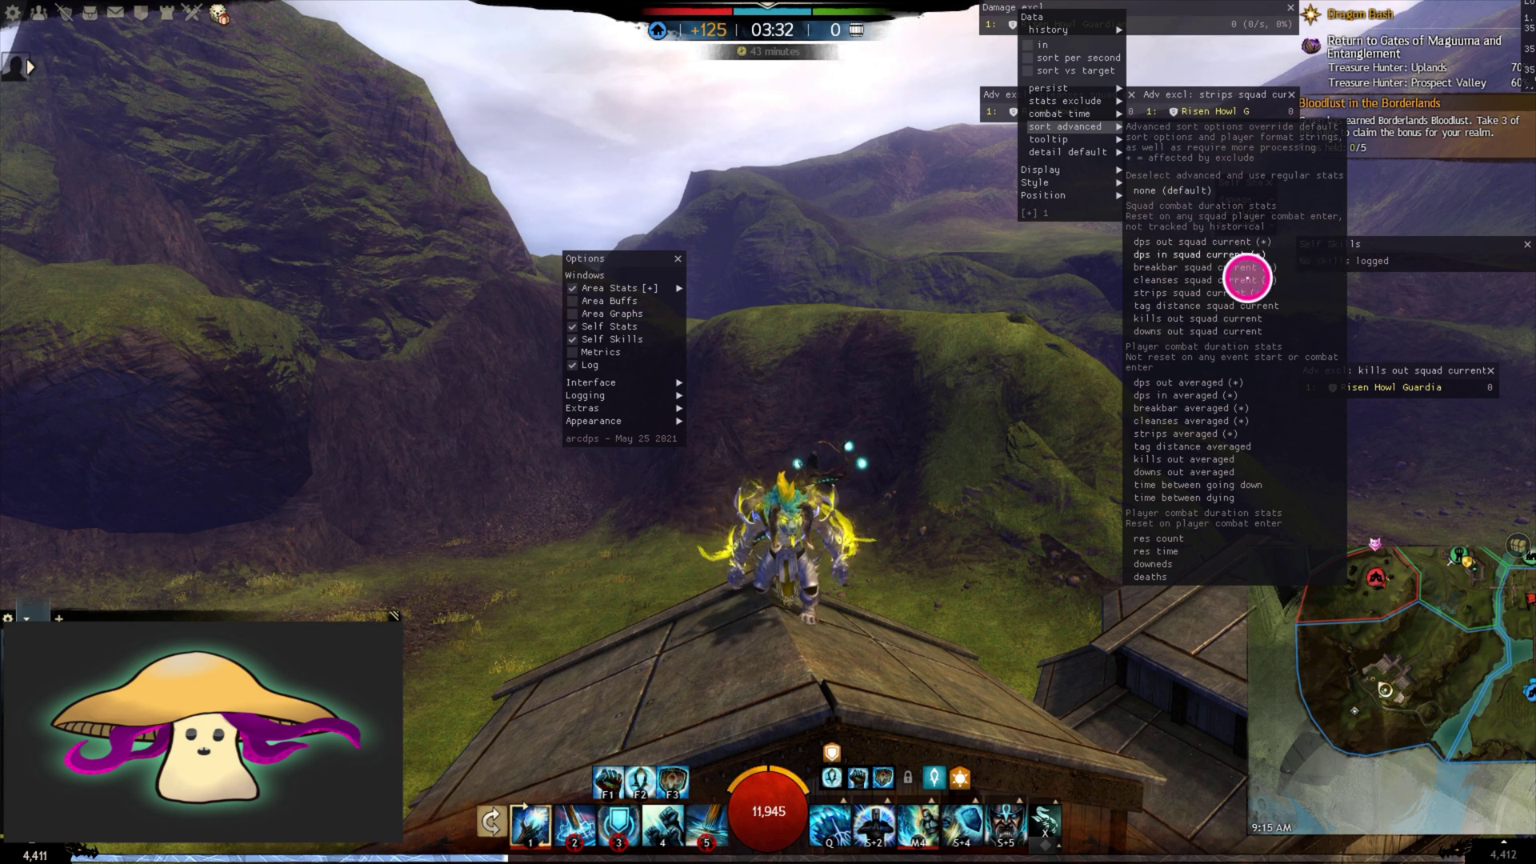
click(1285, 270)
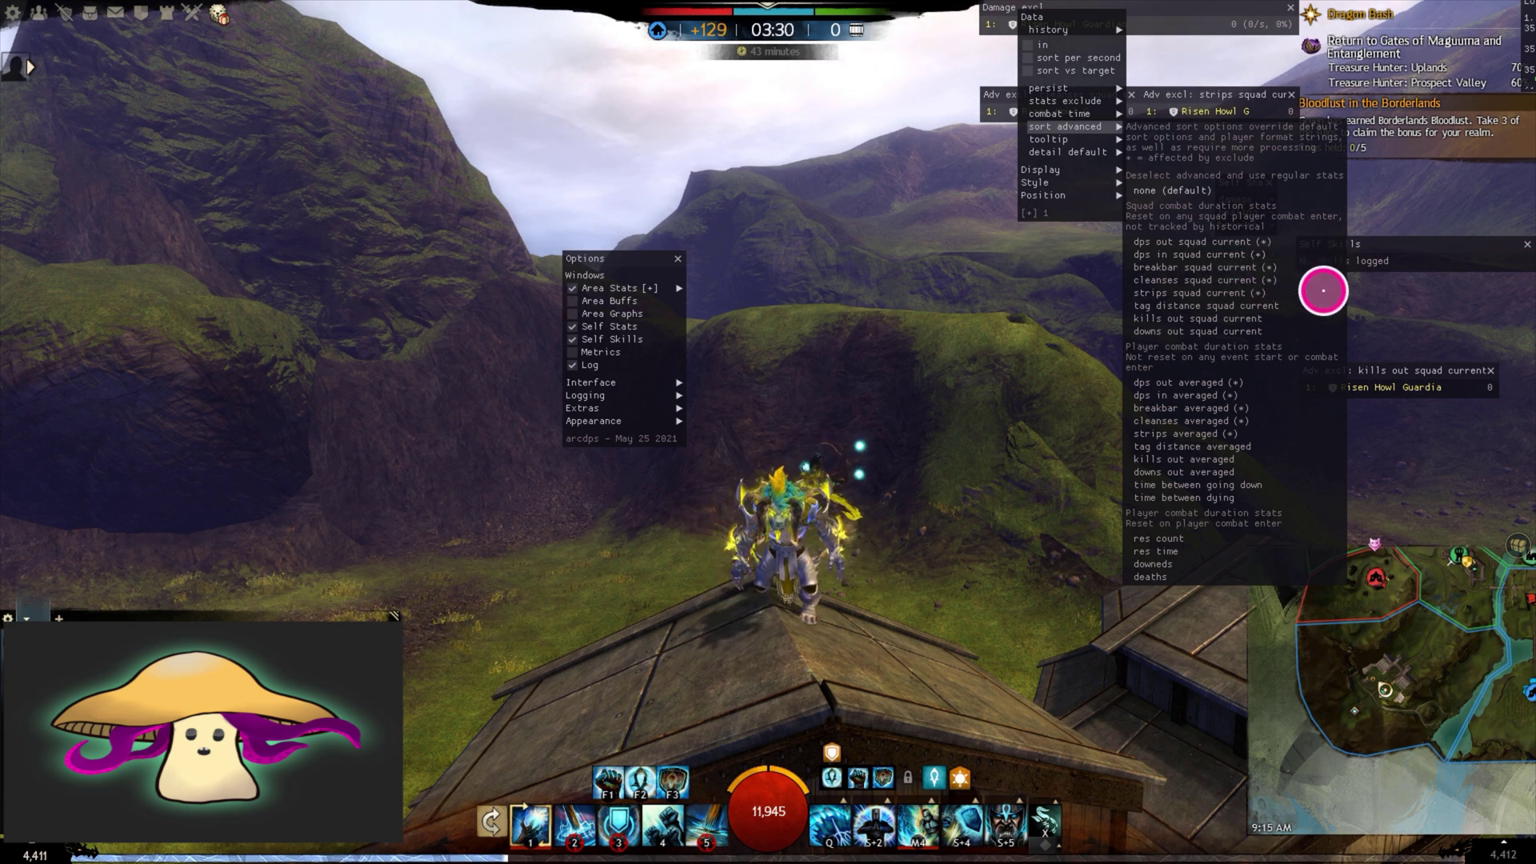
click(1279, 308)
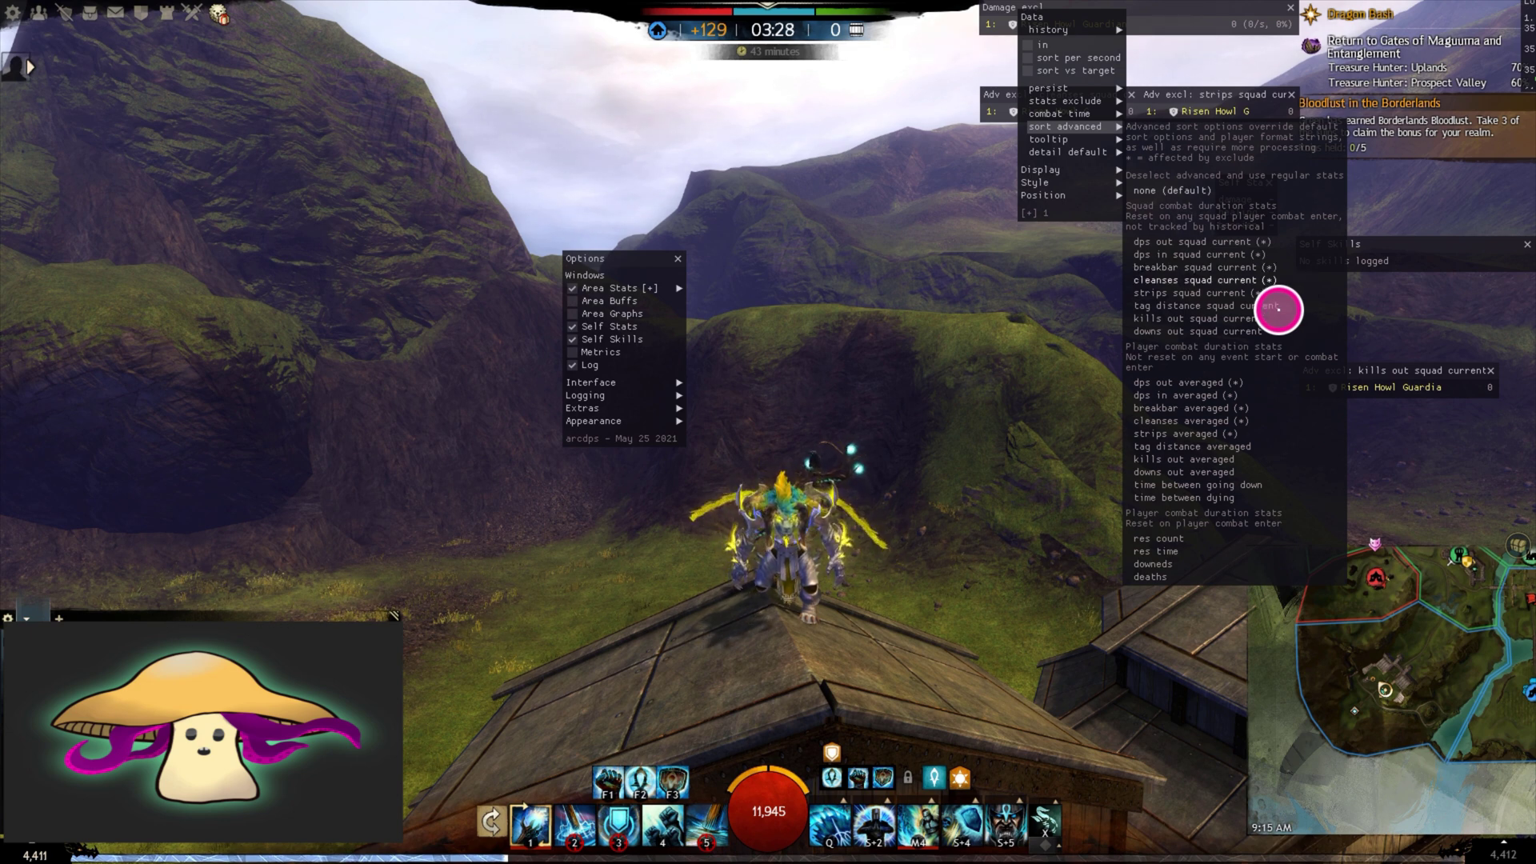
click(1271, 316)
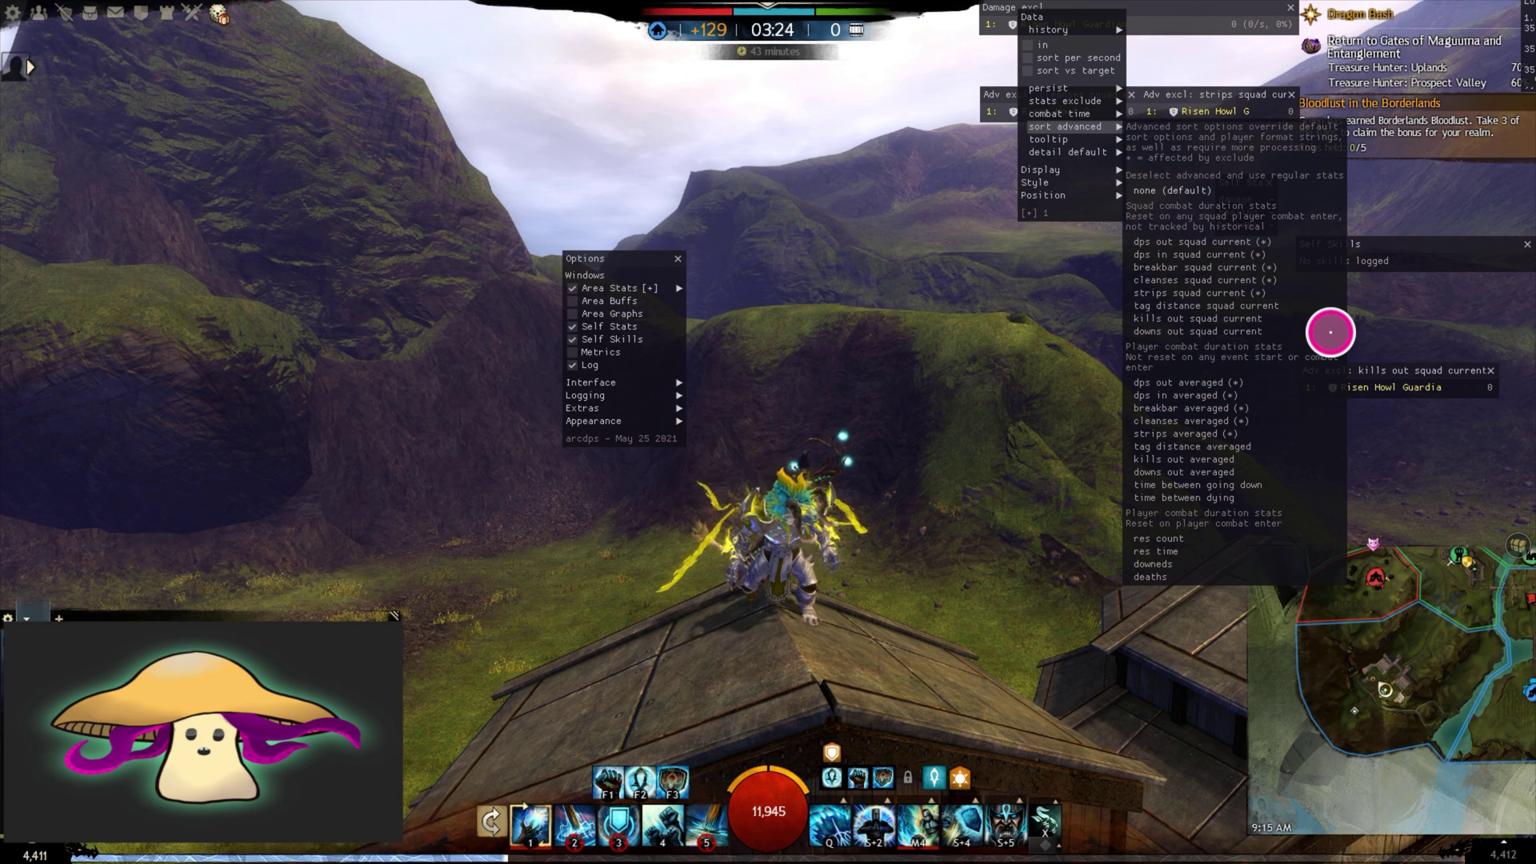
click(1294, 331)
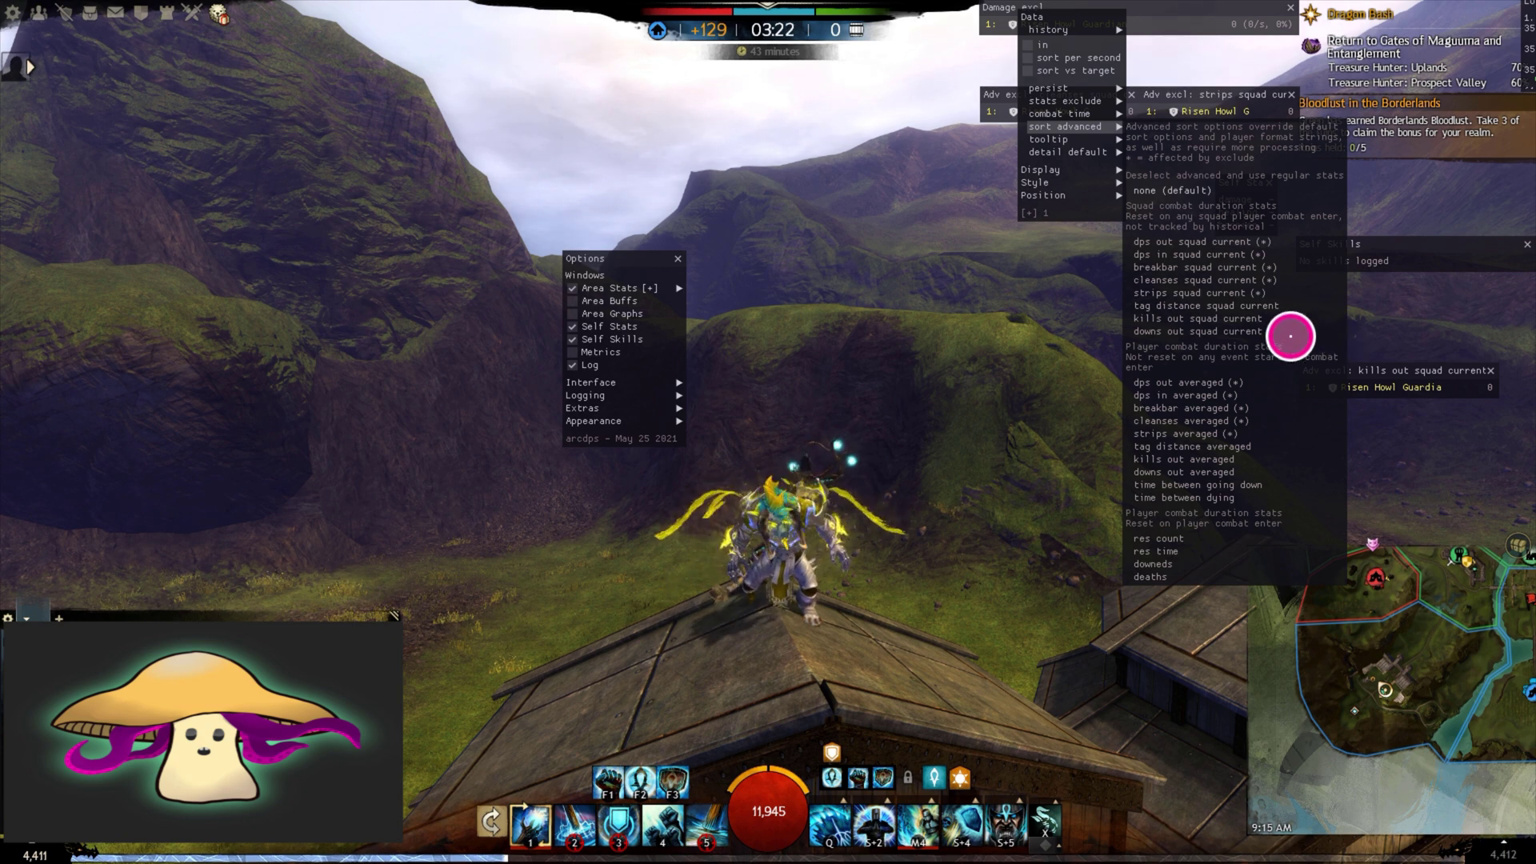
click(1249, 346)
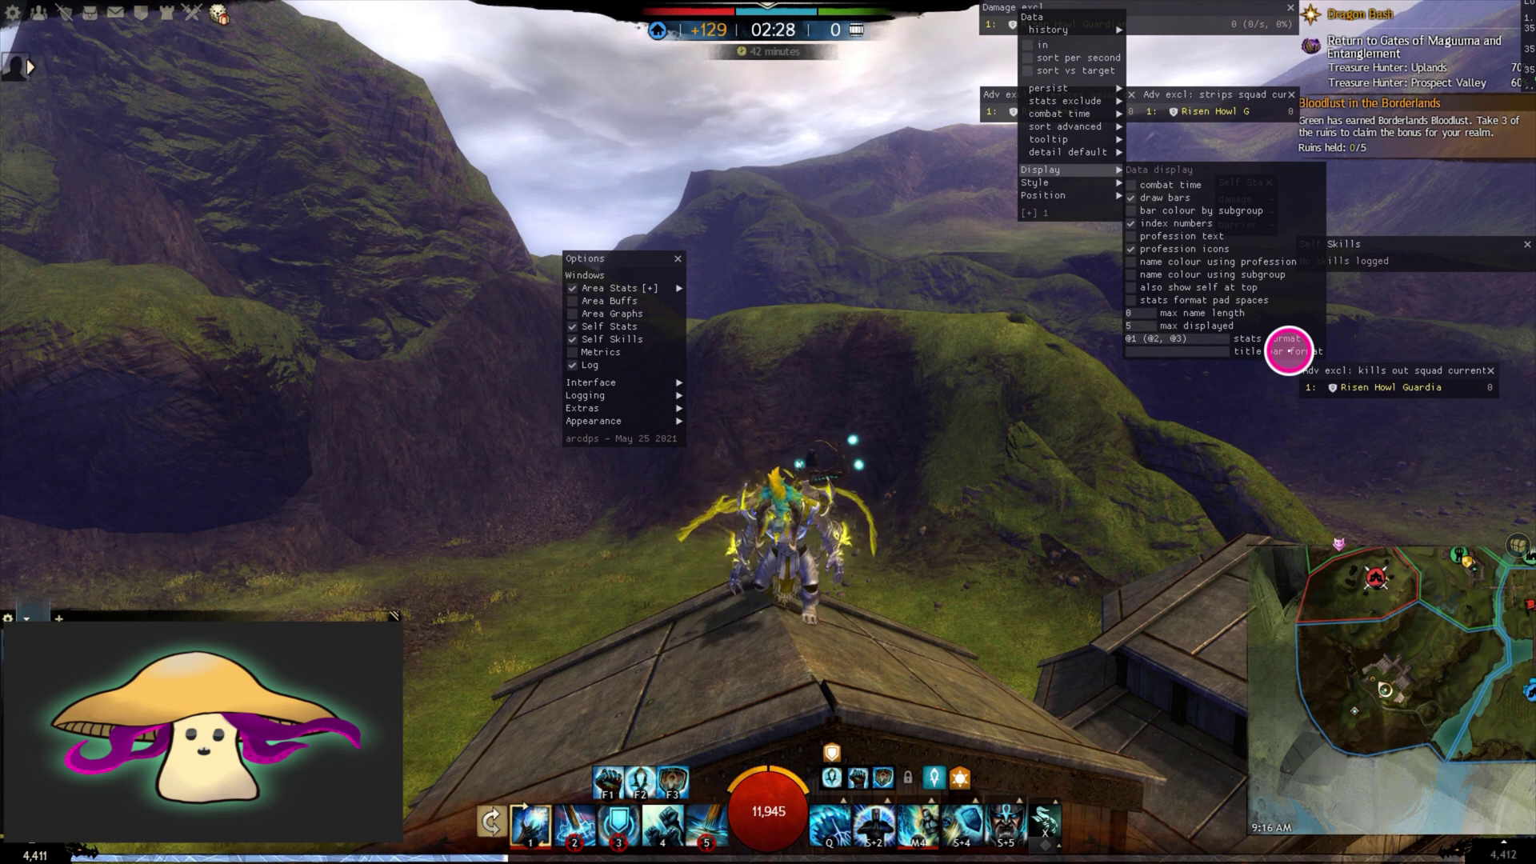
mouse_move(1095, 184)
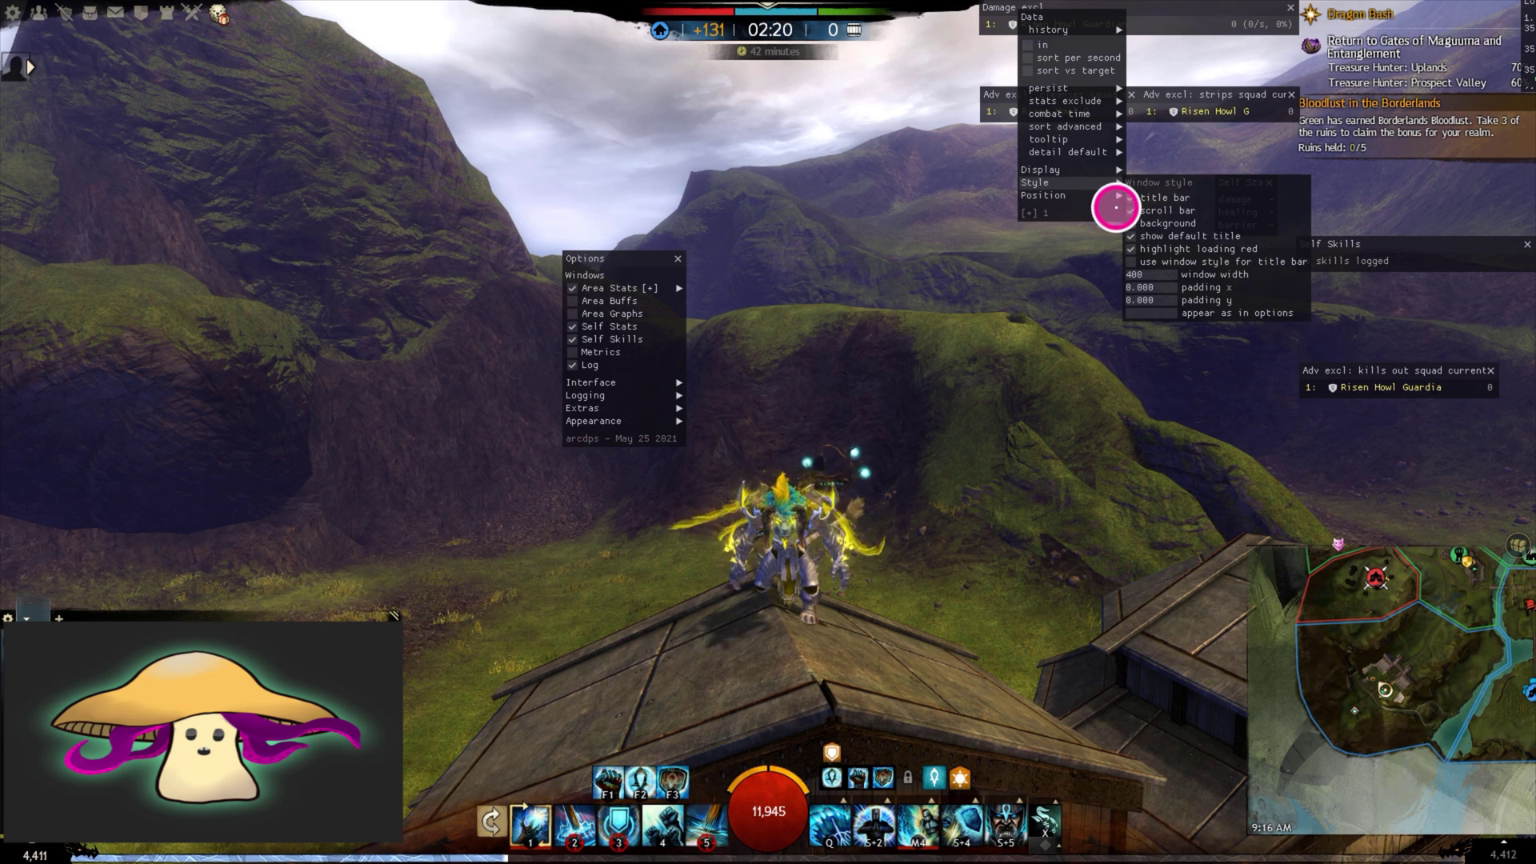
mouse_move(1047, 30)
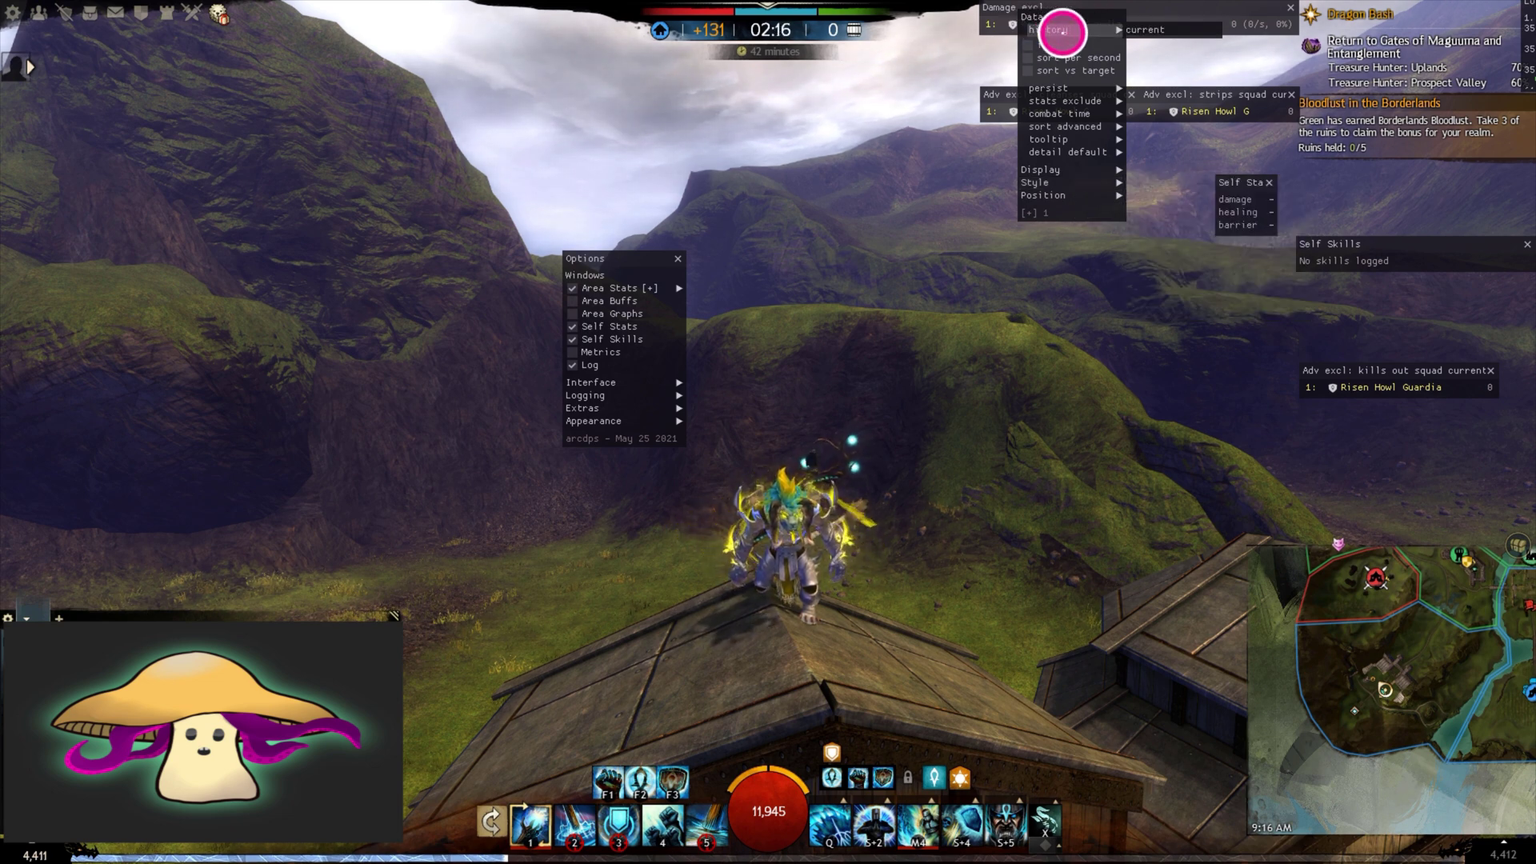
mouse_move(1096, 126)
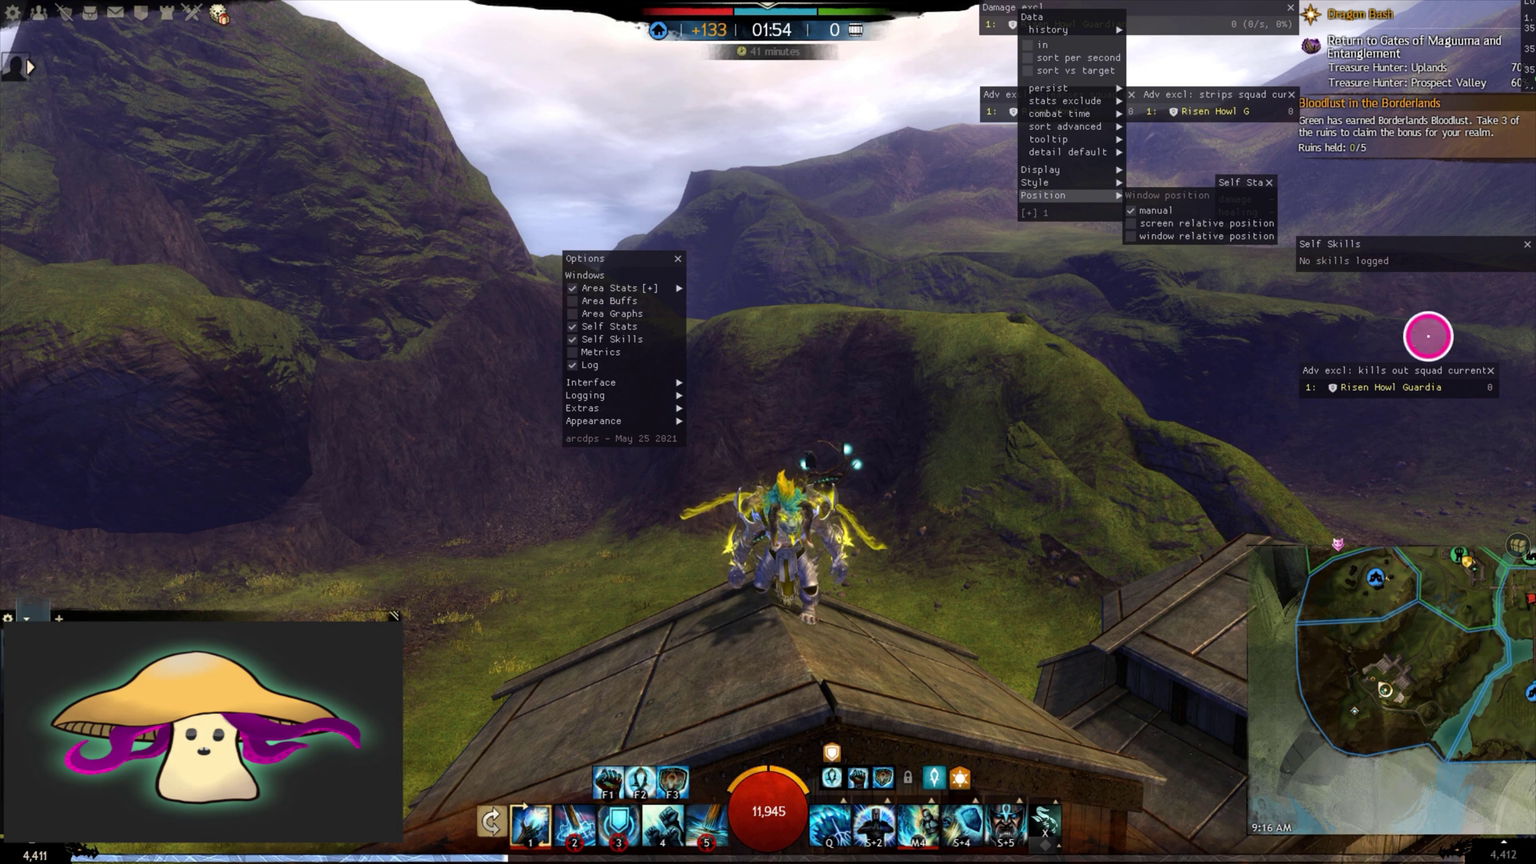
- Move the arcdps Options window aside and check the Damage window's settings
drag(635, 298, 606, 268)
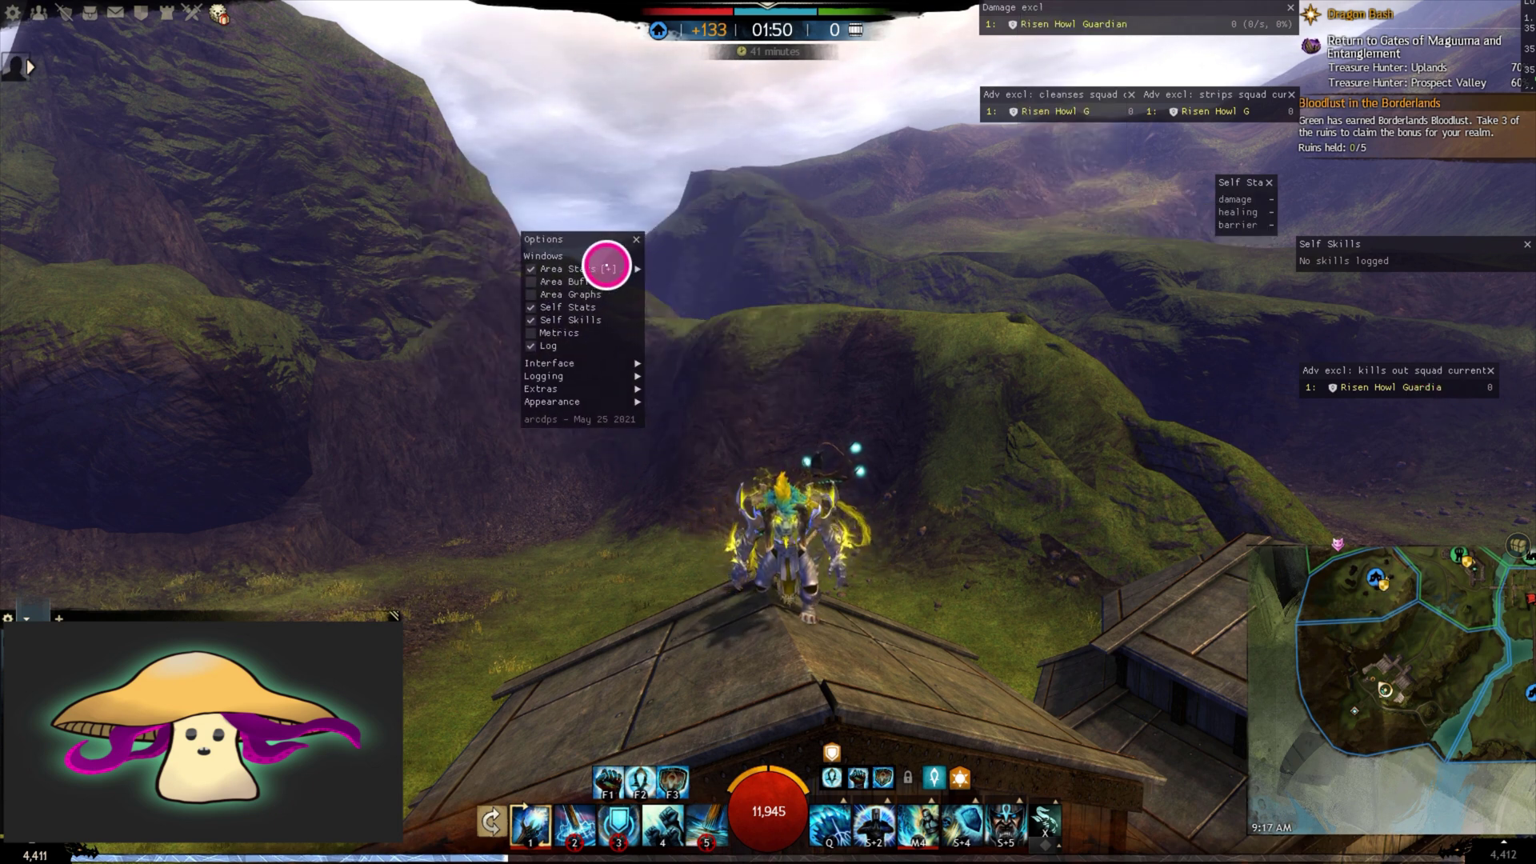
right_click(1114, 34)
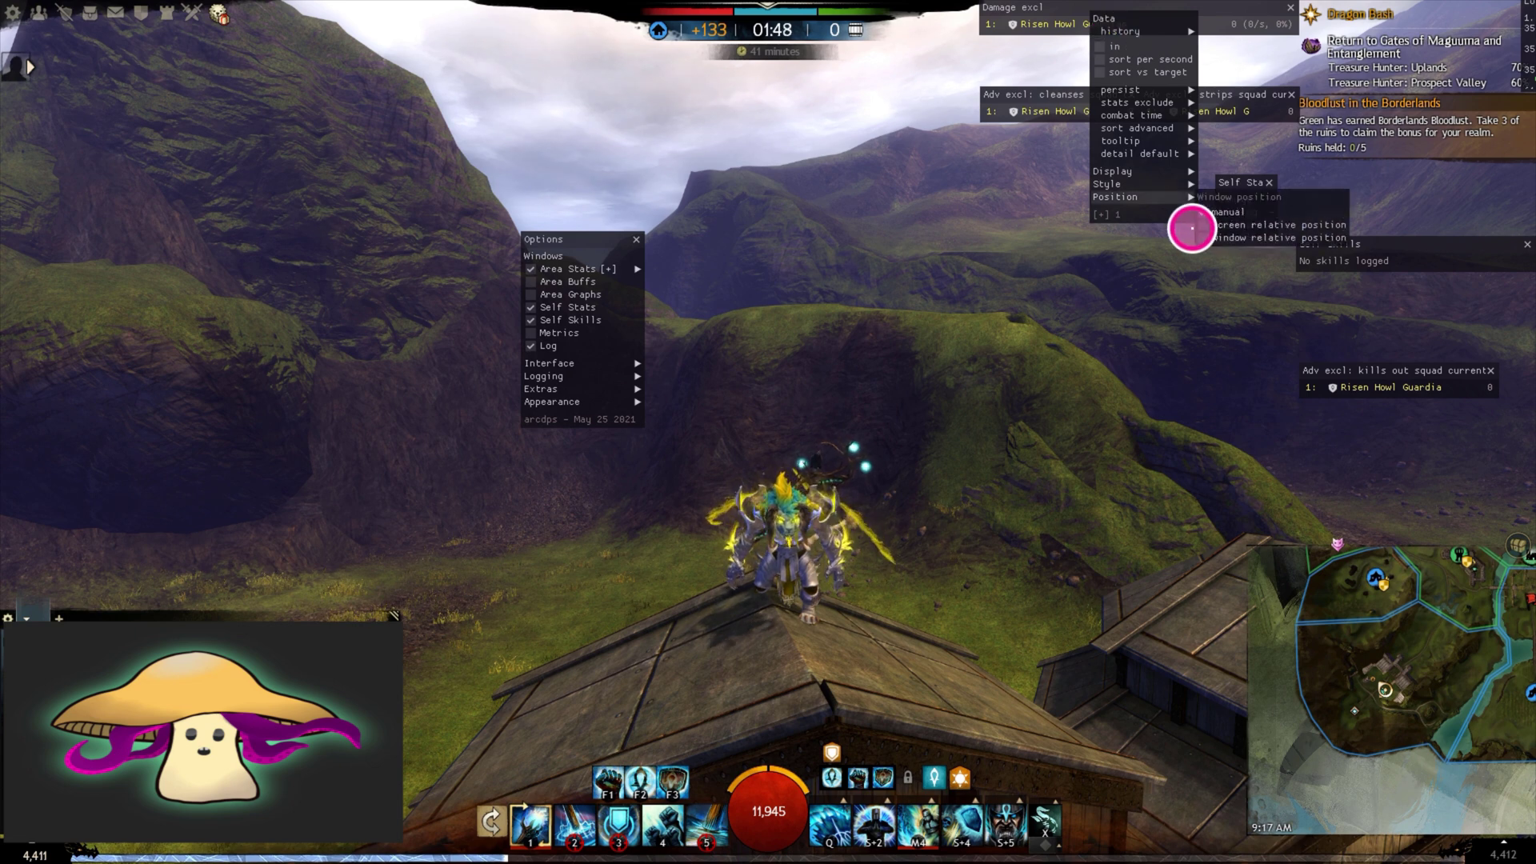
mouse_move(1188, 185)
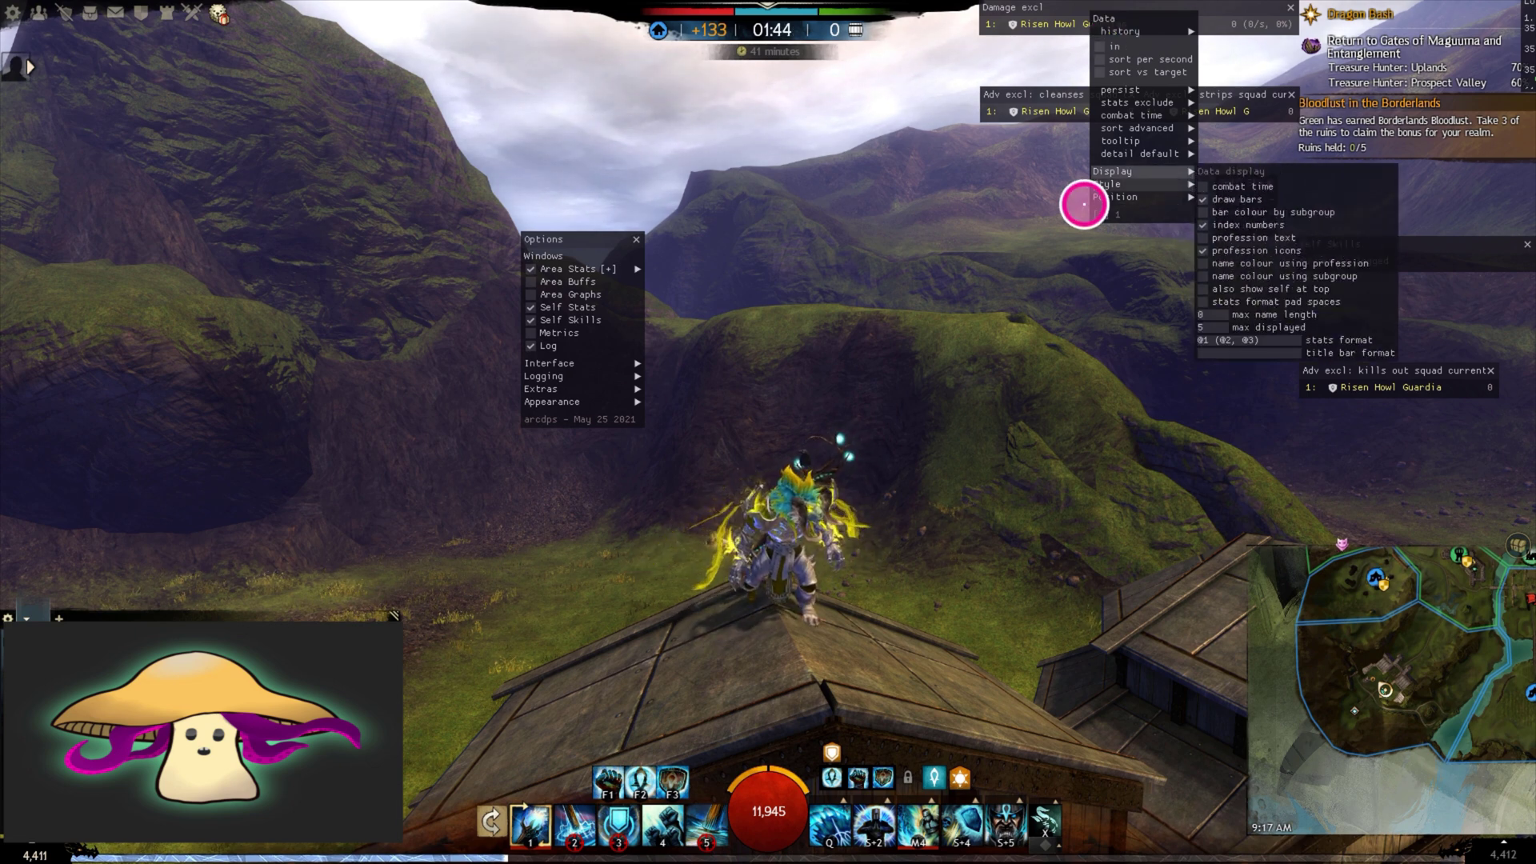
click(889, 205)
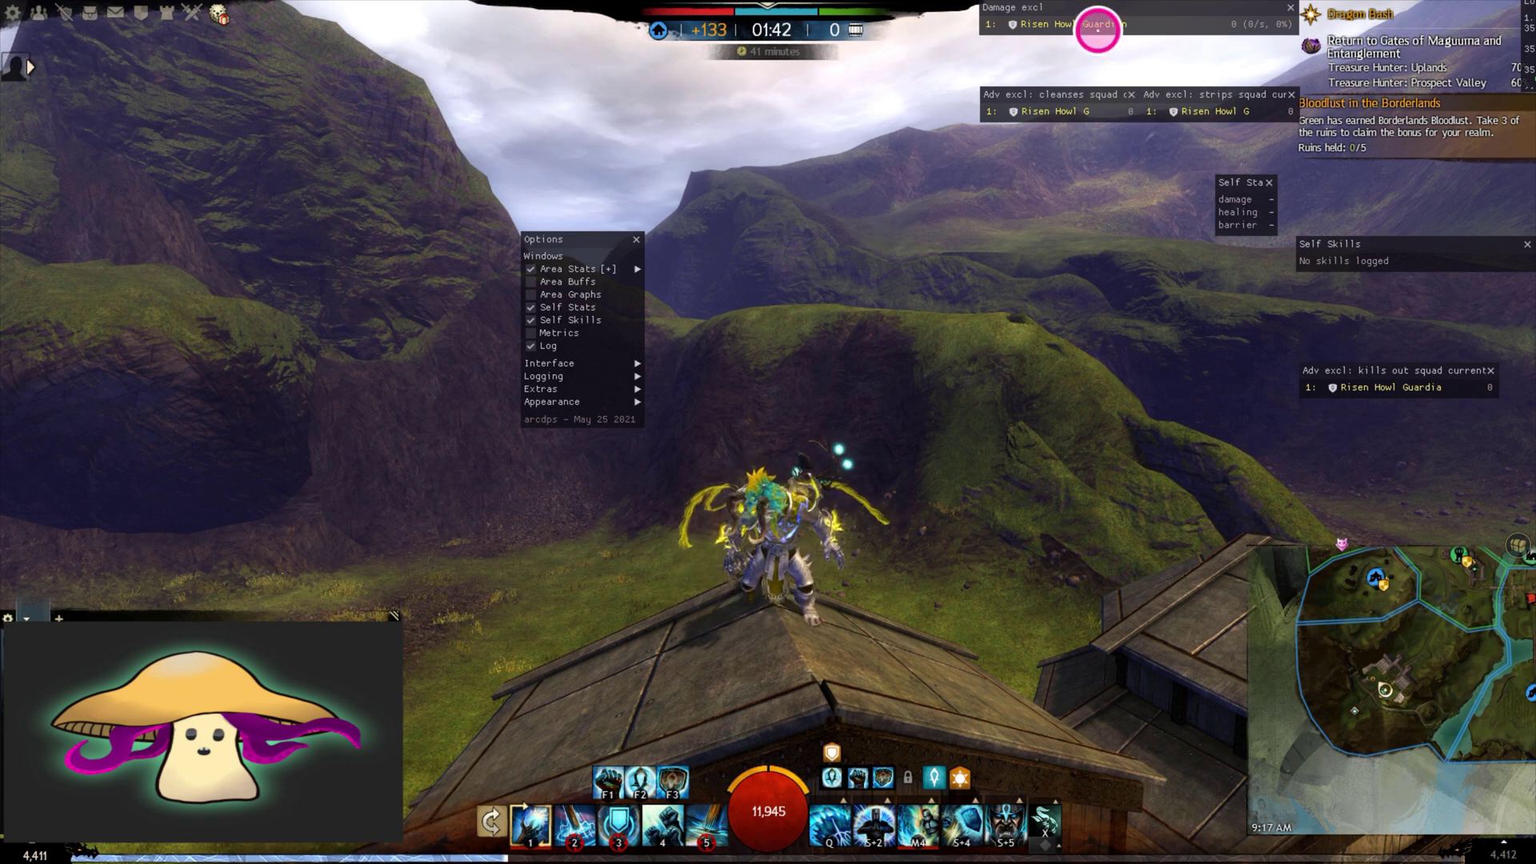
- Switch the Damage window to damage taken and back to damage dealt, then open Self Stats settings
right_click(1081, 32)
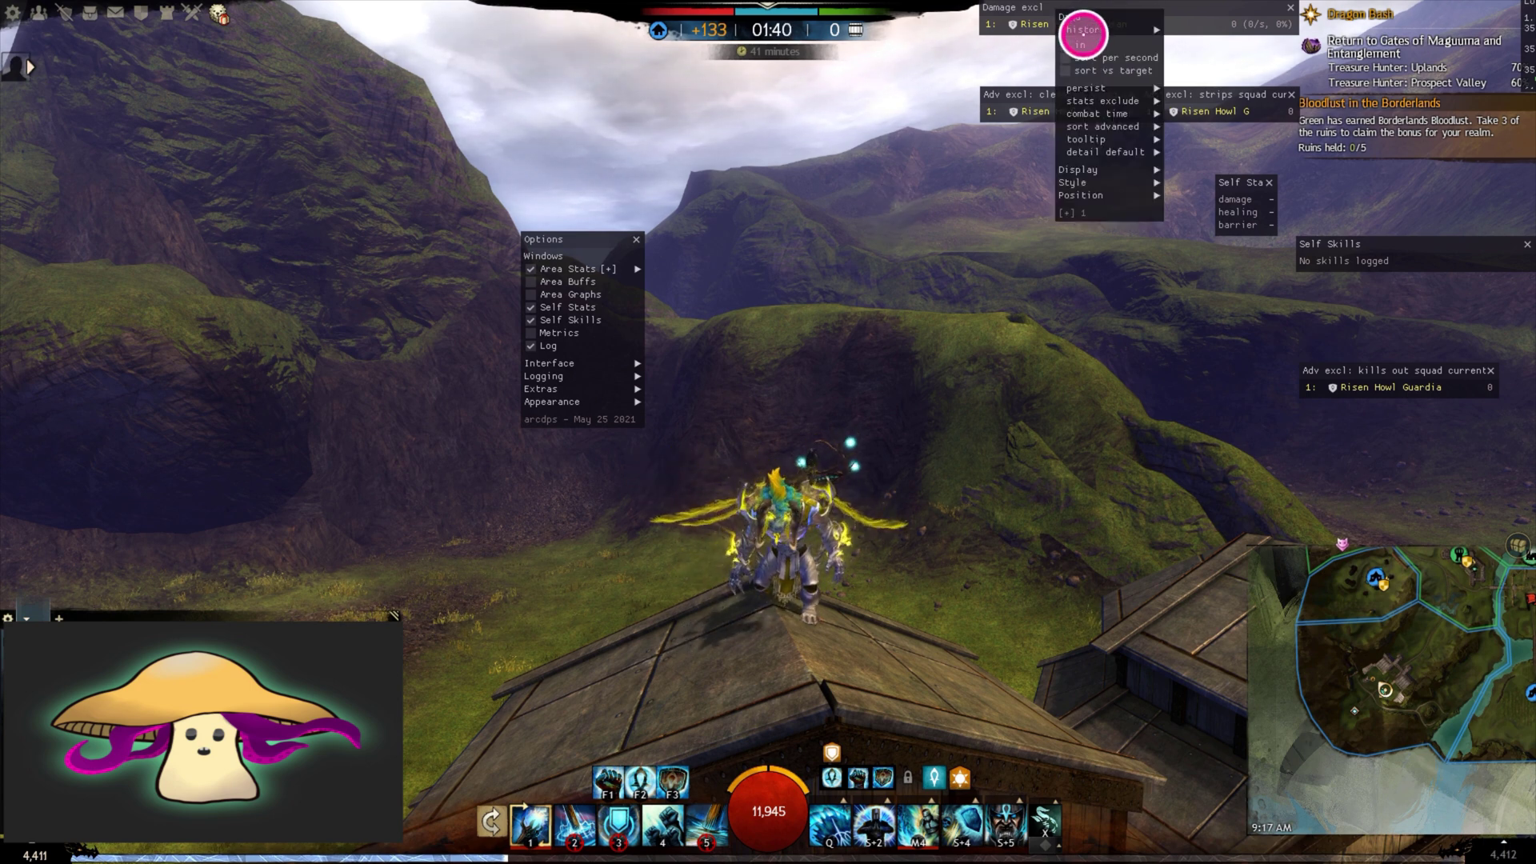
click(1088, 67)
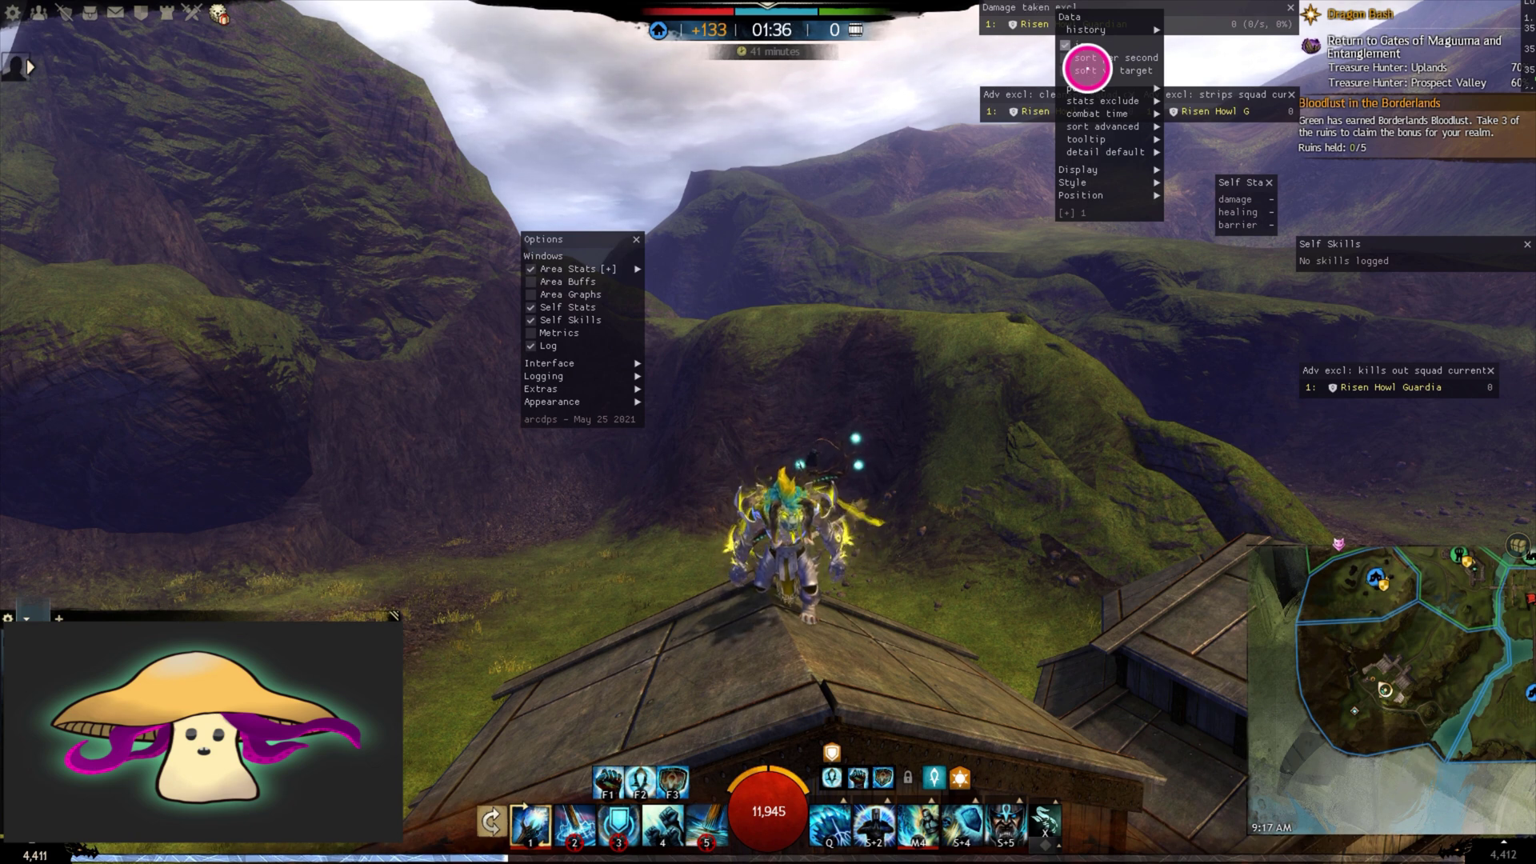
click(1087, 68)
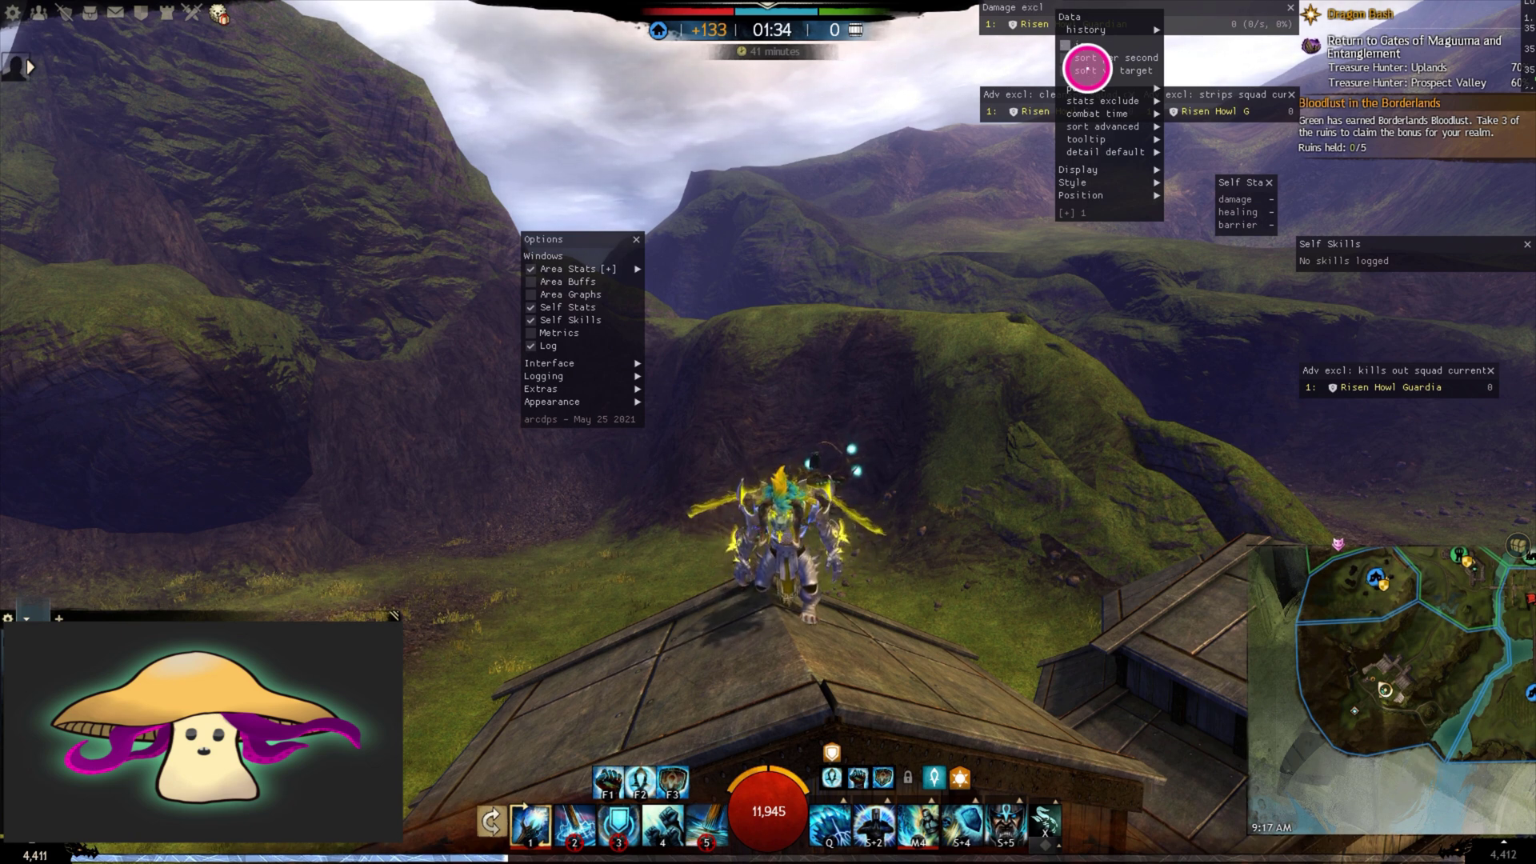
click(908, 140)
right_click(1264, 203)
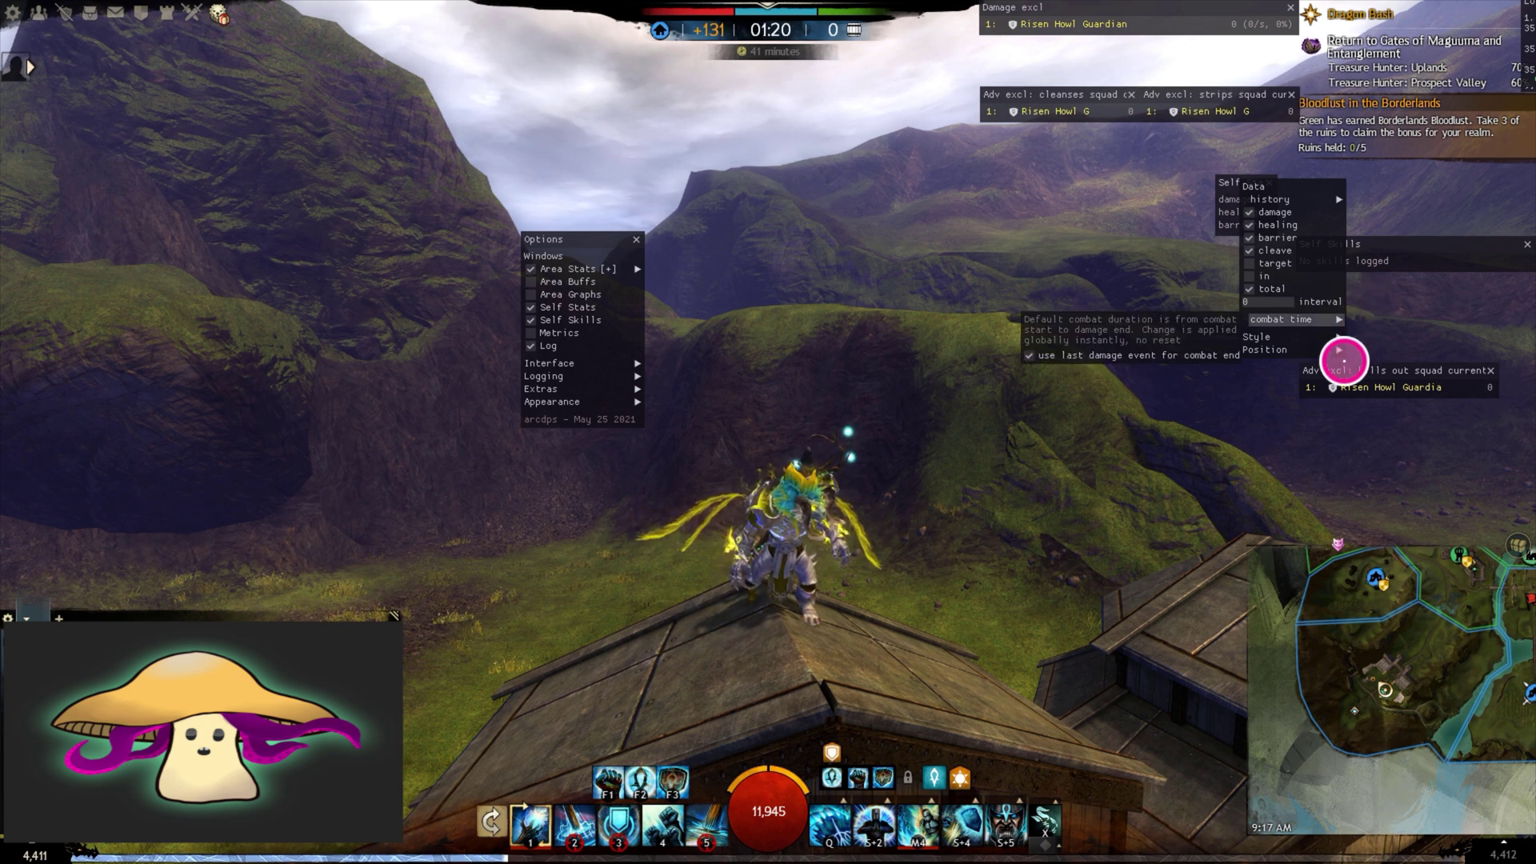
- Dismiss the Self Stats menu and open the Self Skills window's context menu
mouse_move(1332, 354)
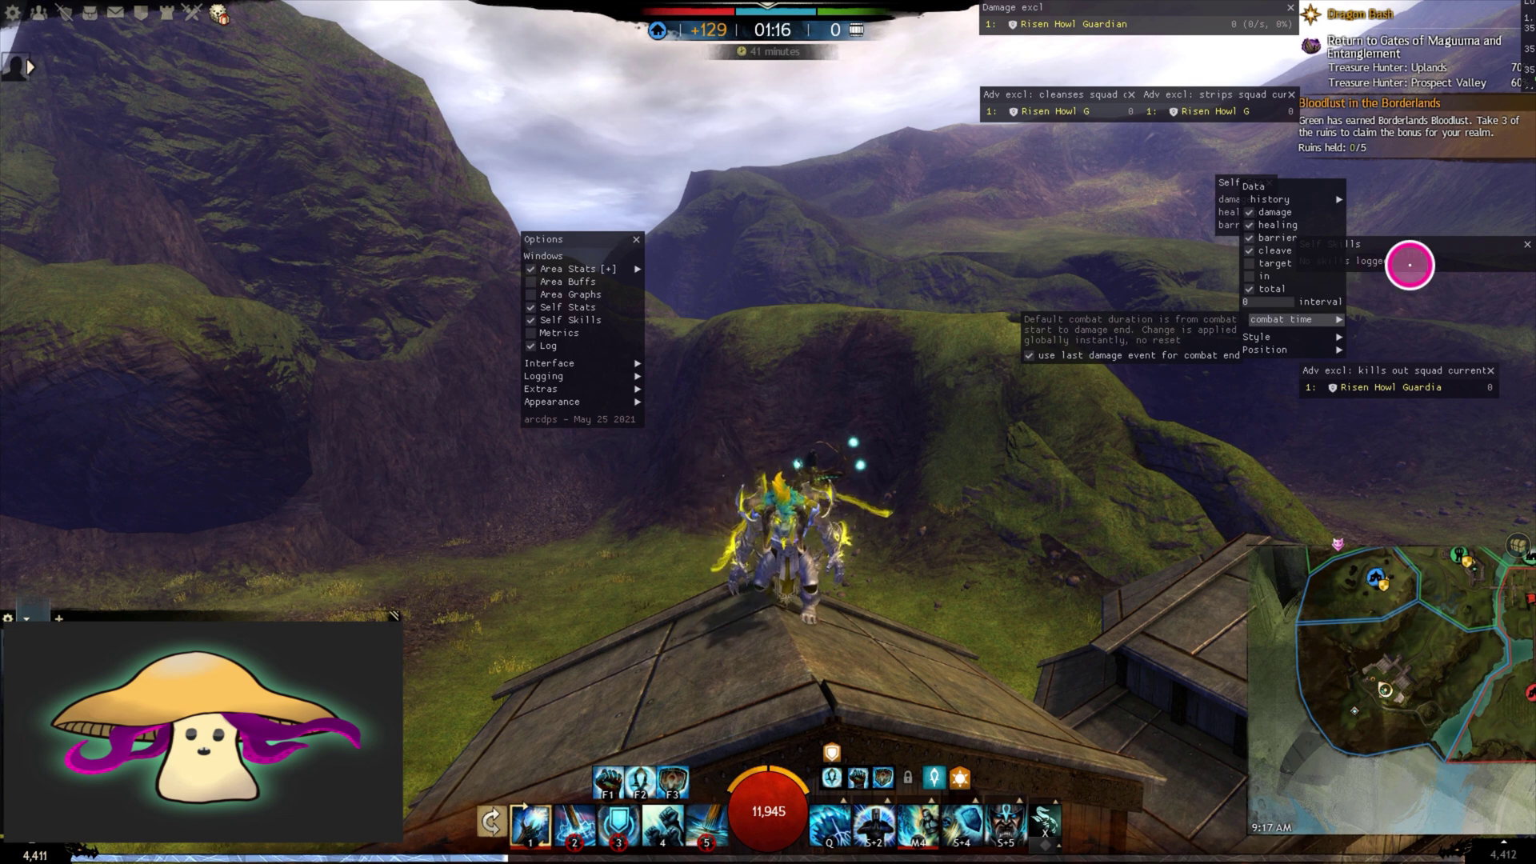
click(1406, 257)
right_click(1371, 250)
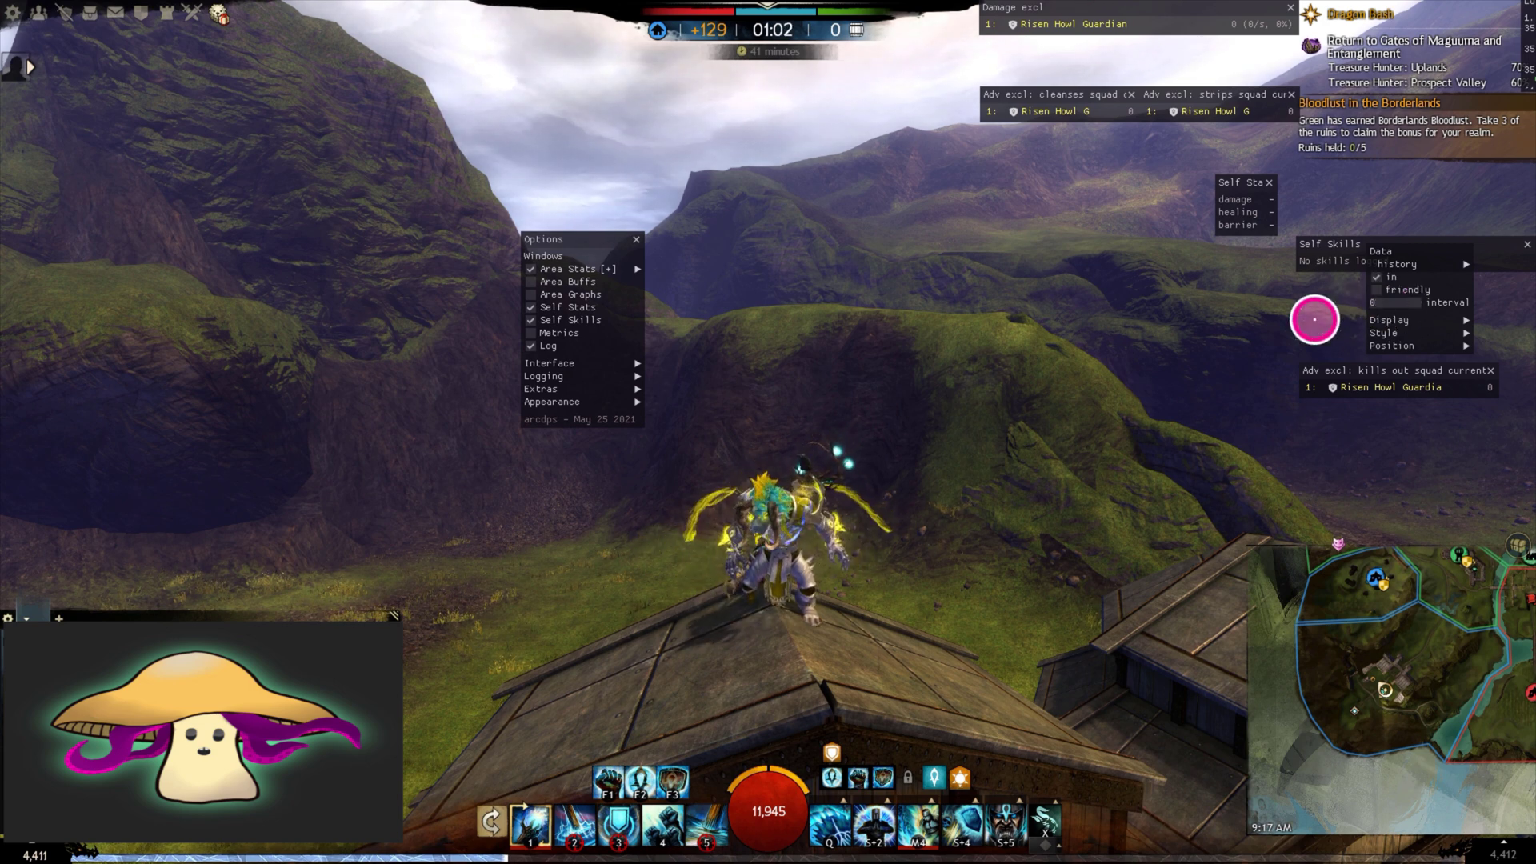
- Tick the friendly option in Self Skills settings, check the history submenu, and close the menu
click(1399, 290)
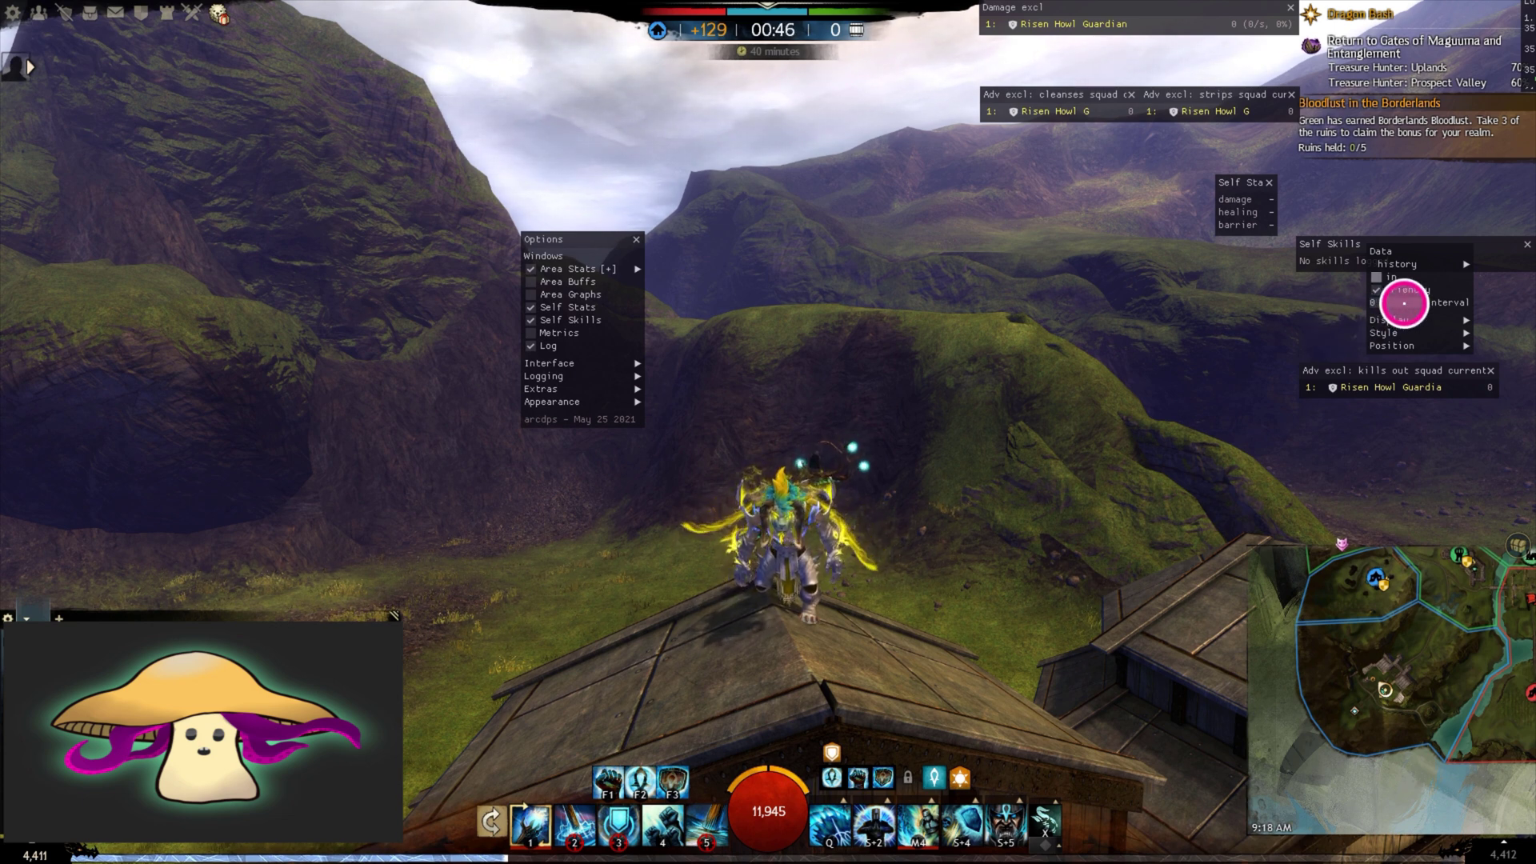
mouse_move(1475, 276)
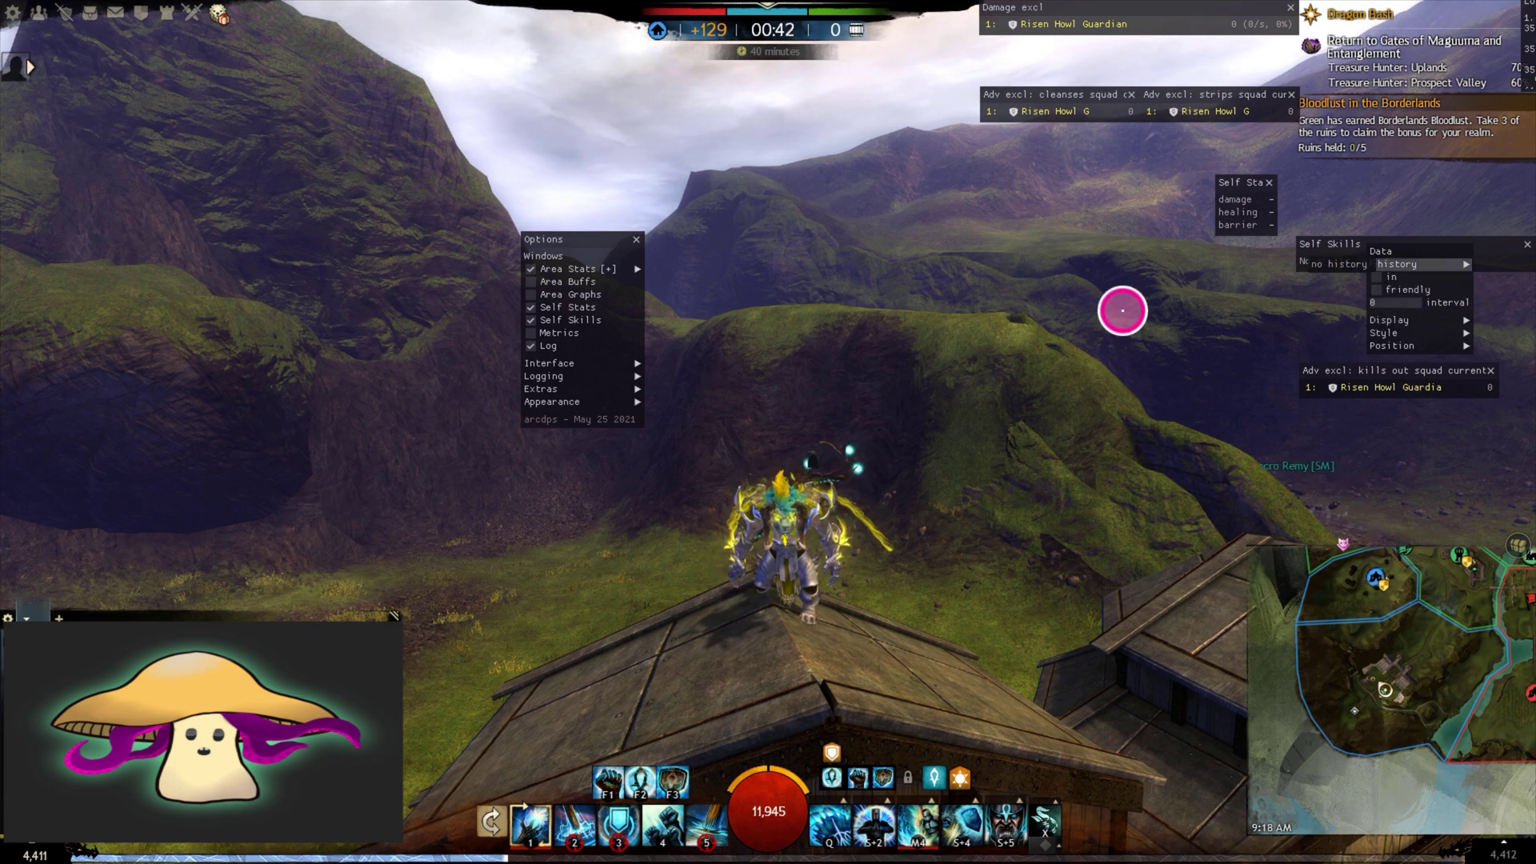
click(1129, 309)
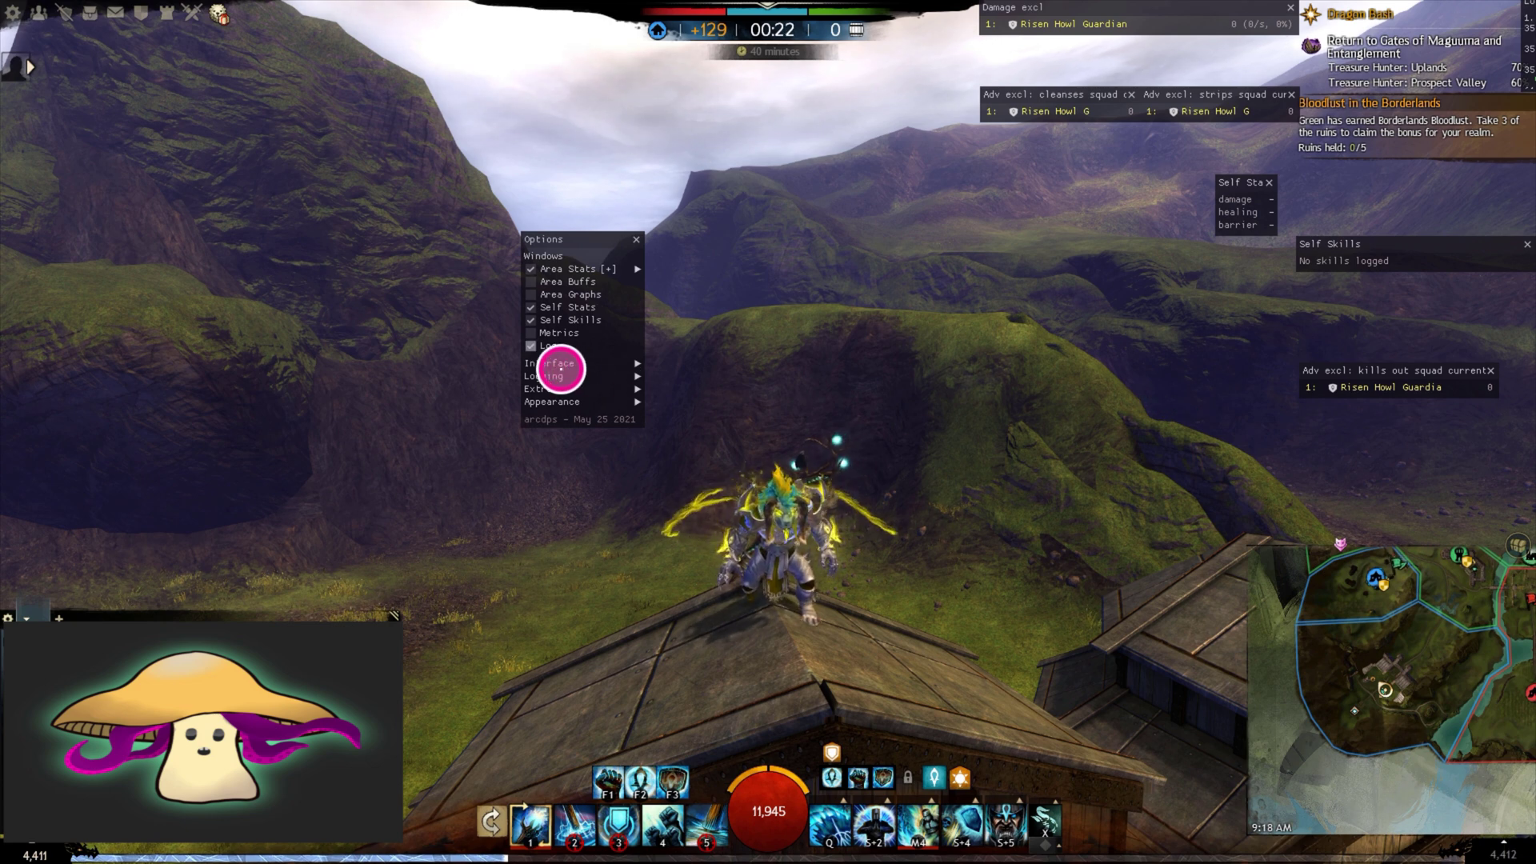
- Show the arcdps Logging submenu under Interface with its EVTC log saving options
mouse_move(559, 363)
mouse_move(624, 376)
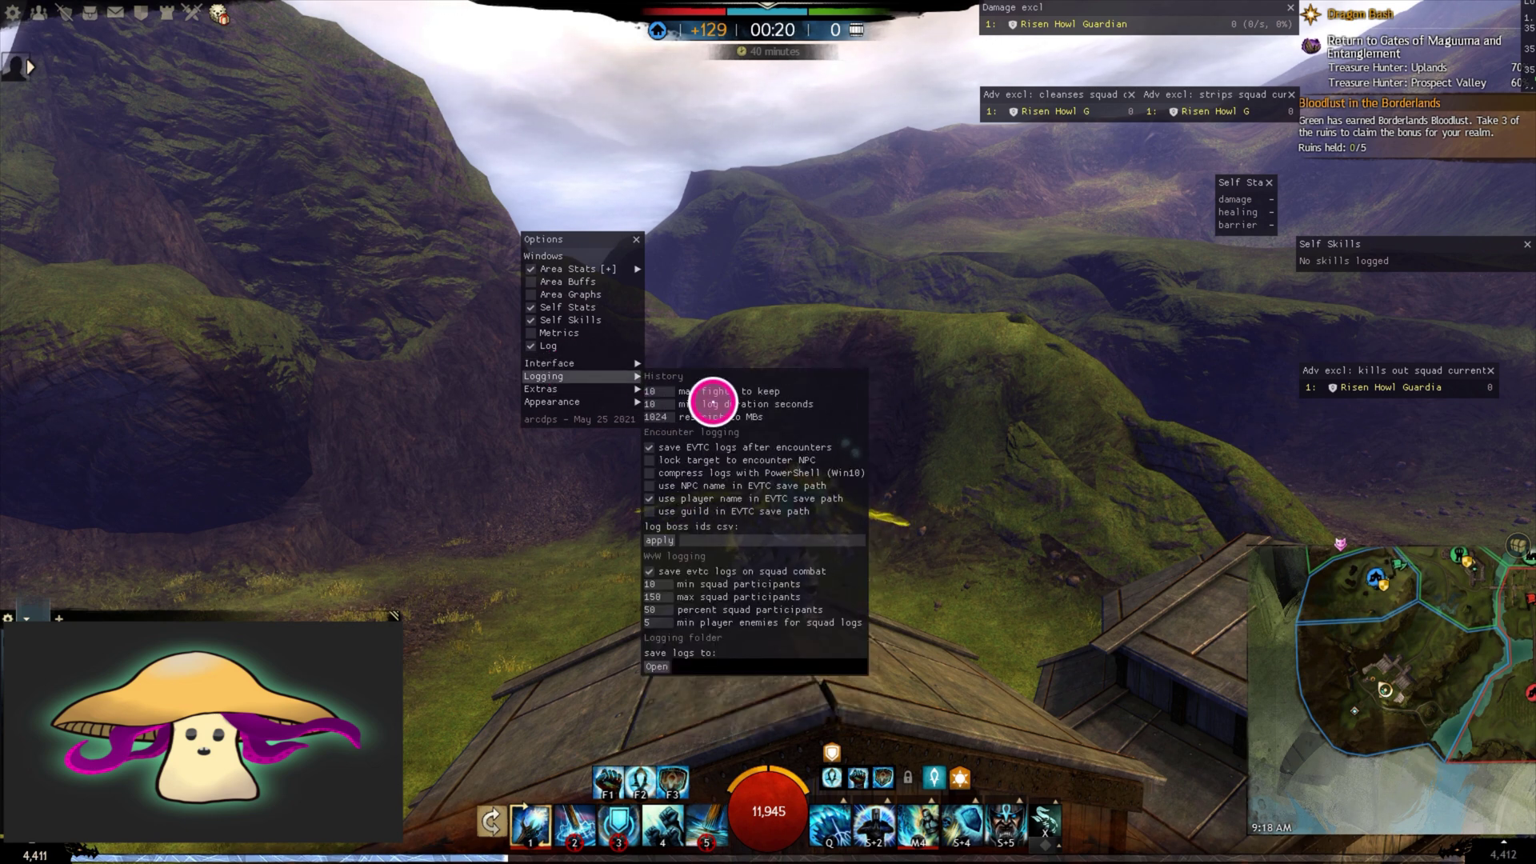